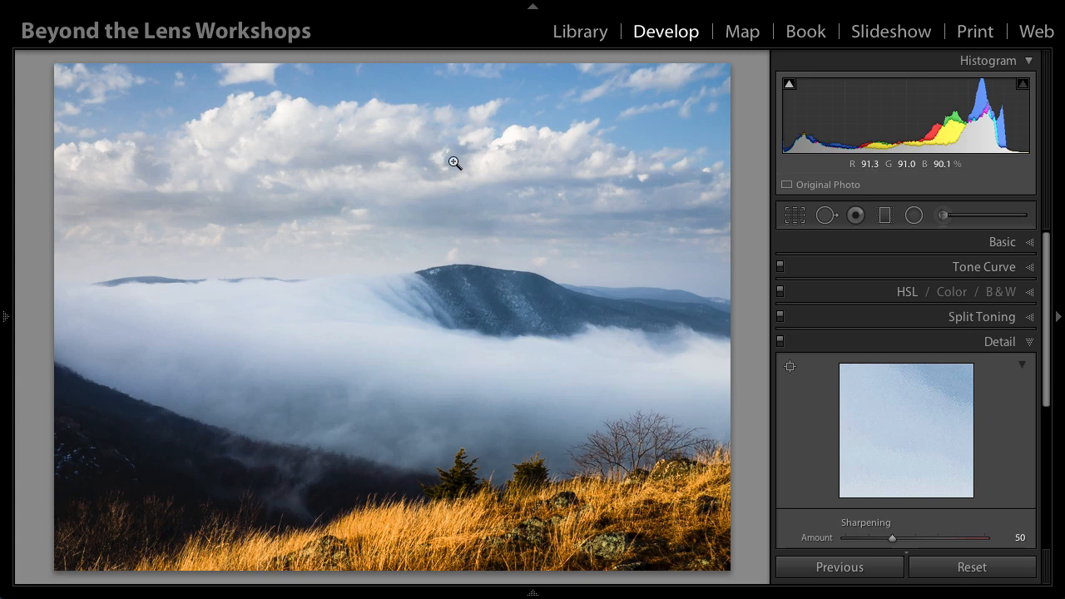
Step: Compare the RAW and final snapshots of the landscape photo, finishing with the RAW snapshot applied
{"action": "mouse_move", "coordinate": [4, 324]}
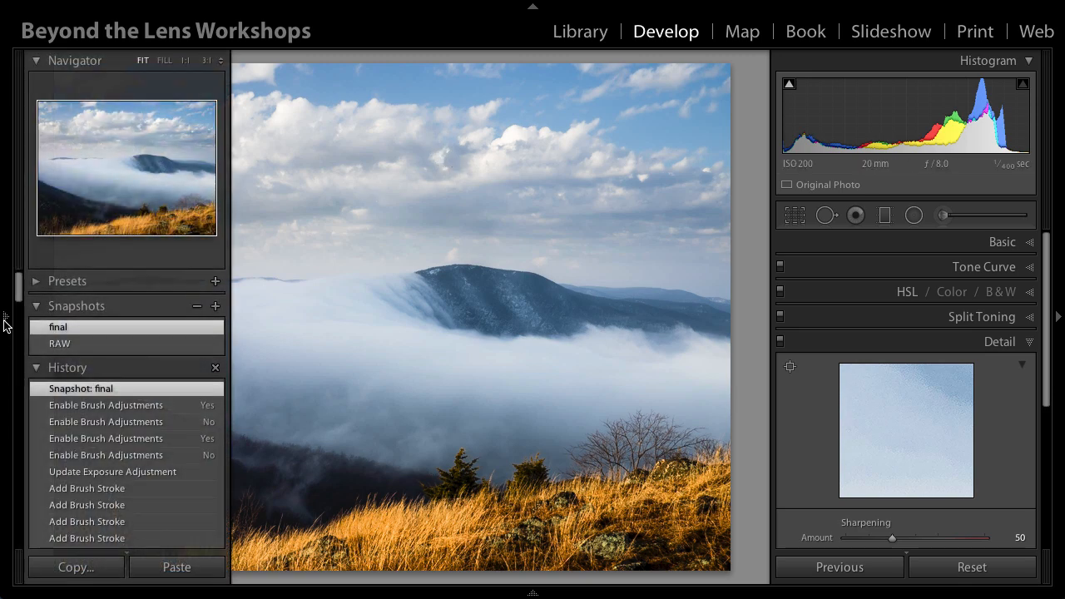
{"action": "left_click", "coordinate": [78, 343]}
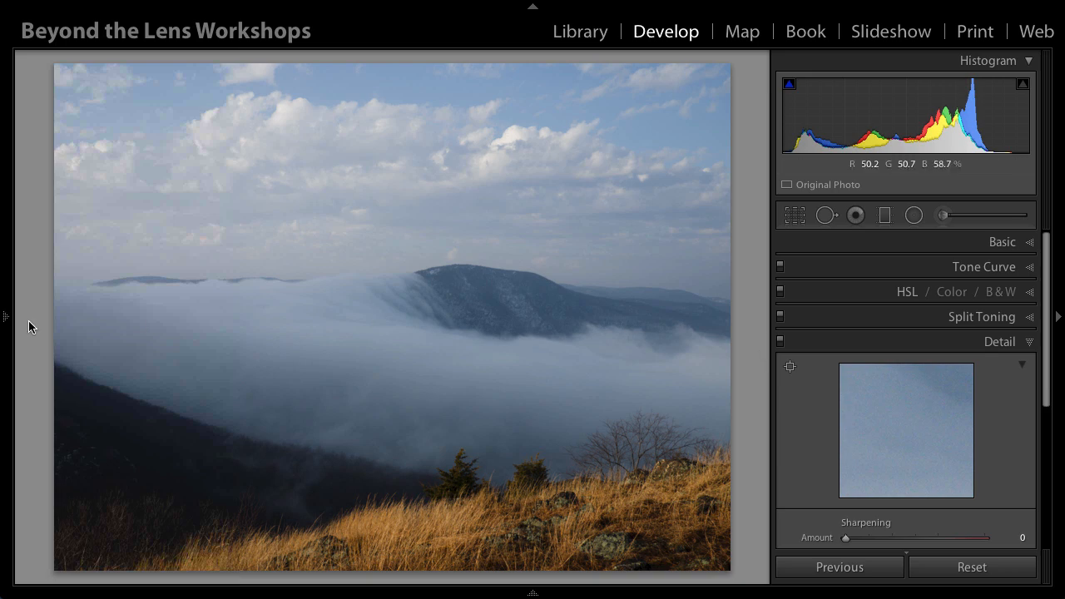
{"action": "mouse_move", "coordinate": [7, 325]}
{"action": "left_click", "coordinate": [59, 327]}
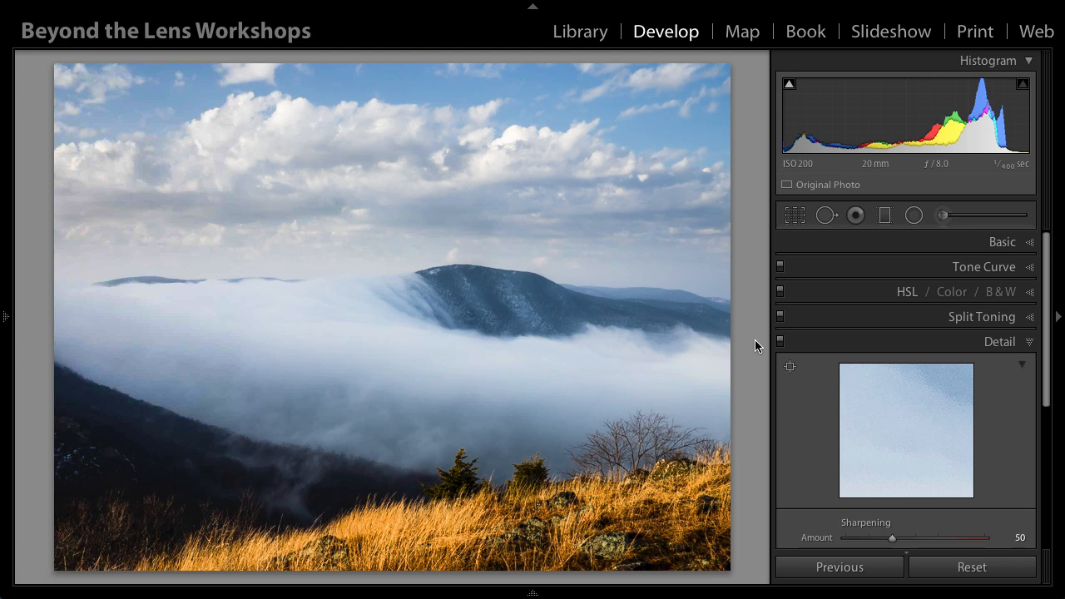
{"action": "left_click", "coordinate": [4, 316]}
{"action": "left_click", "coordinate": [64, 343]}
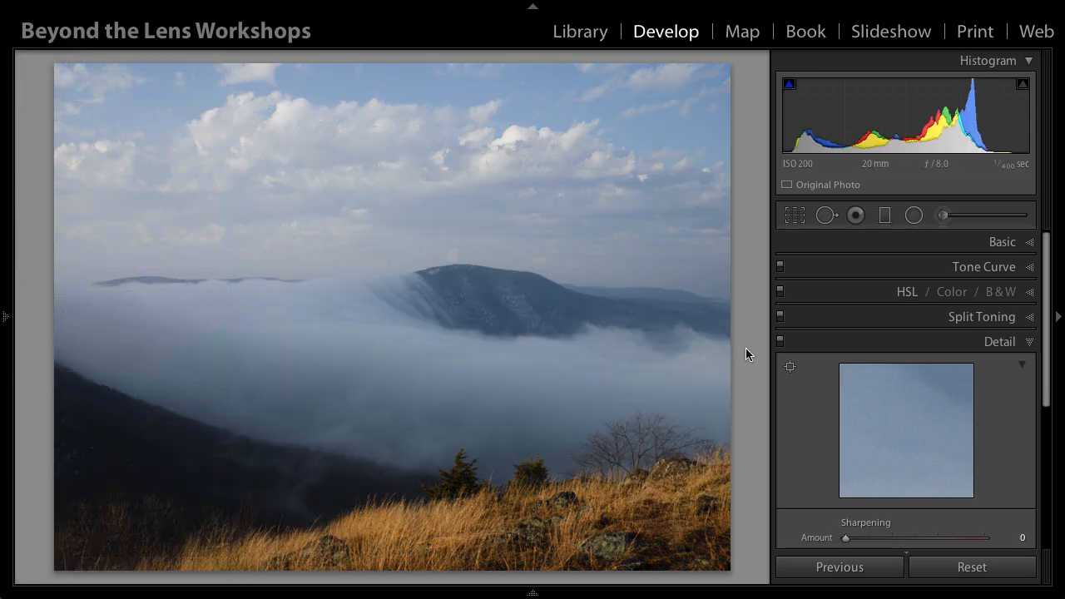
Step: Warm the white balance to a temperature of 6218 and raise the exposure to +0.55
{"action": "left_click", "coordinate": [1029, 242]}
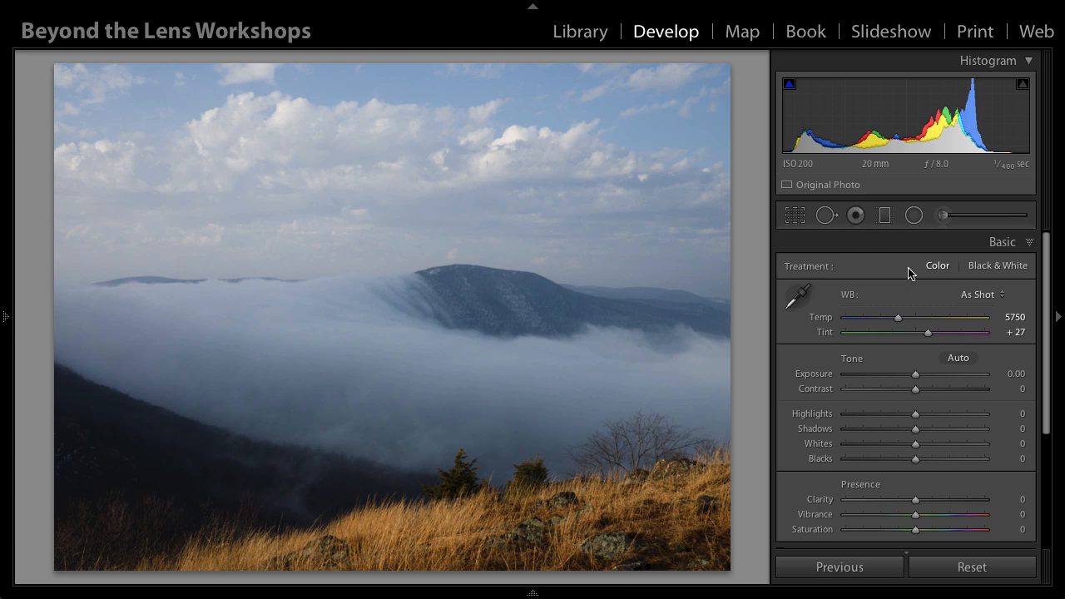
{"action": "left_click_drag", "start_coordinate": [899, 317], "coordinate": [906, 323]}
{"action": "left_click", "coordinate": [904, 318]}
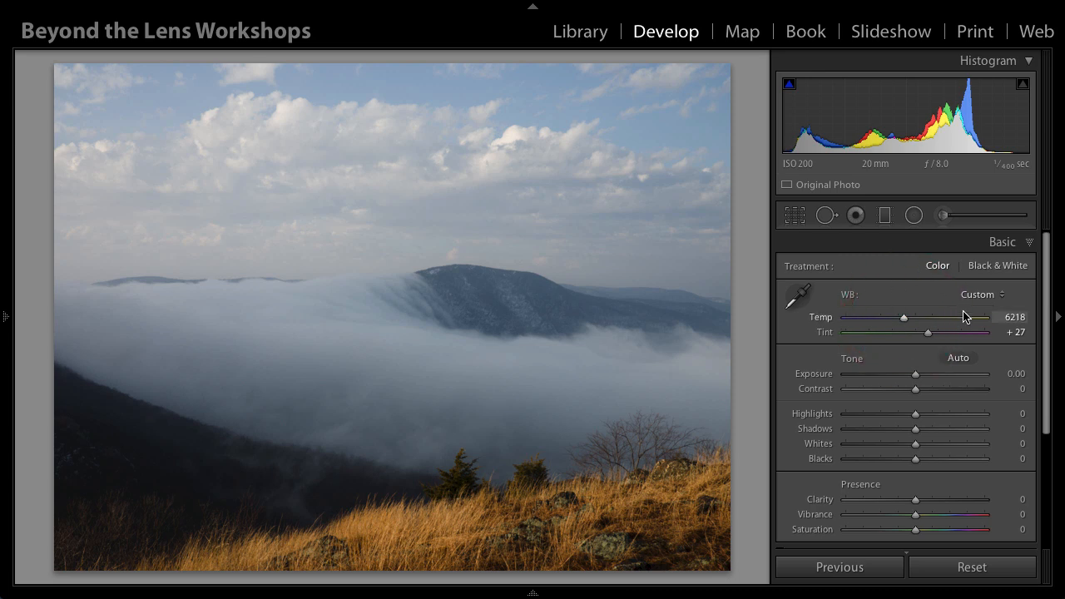
{"action": "left_click_drag", "start_coordinate": [916, 376], "coordinate": [926, 378]}
{"action": "left_click", "coordinate": [923, 376]}
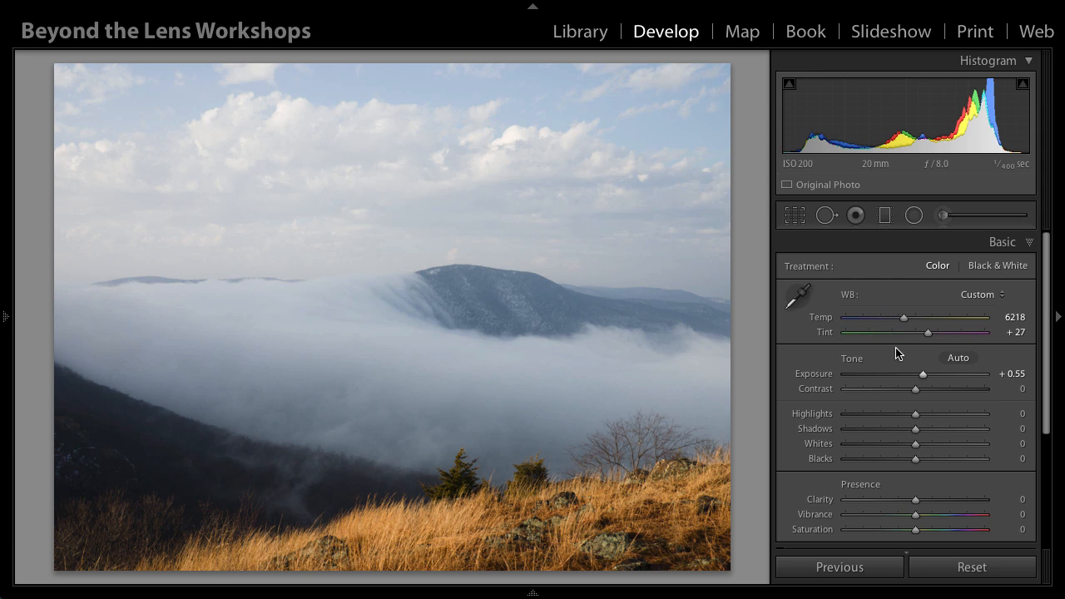
Step: Set Whites to +35 and Blacks to -26, and inspect the dark evergreen tree at close zoom
{"action": "key", "text": "alt"}
{"action": "key", "text": "alt"}
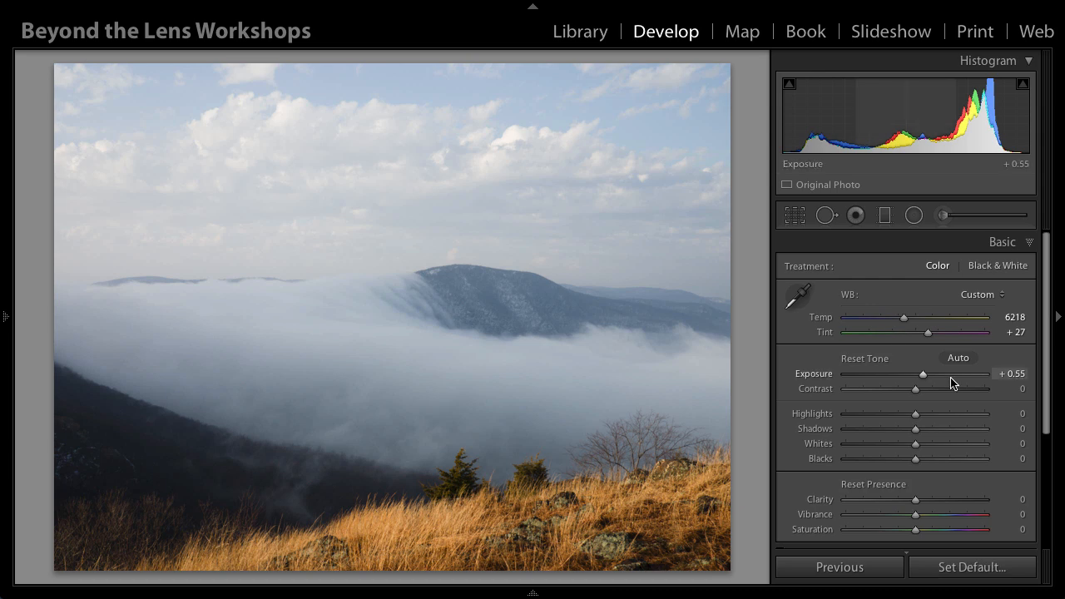
{"action": "left_click", "coordinate": [915, 445], "text": "alt"}
{"action": "left_click_drag", "start_coordinate": [915, 445], "coordinate": [895, 465]}
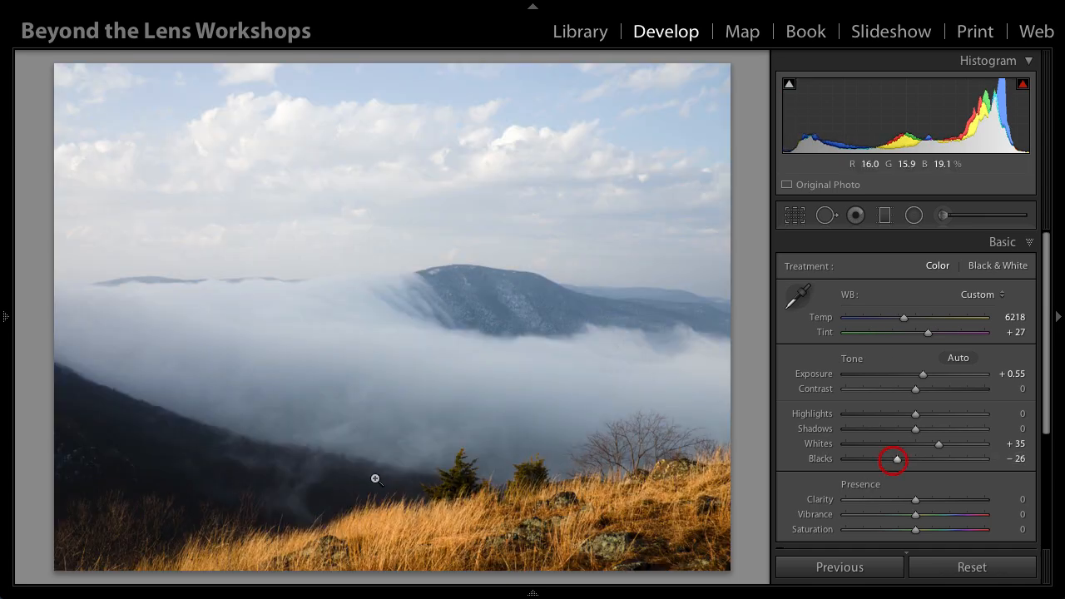
{"action": "left_click", "coordinate": [466, 485]}
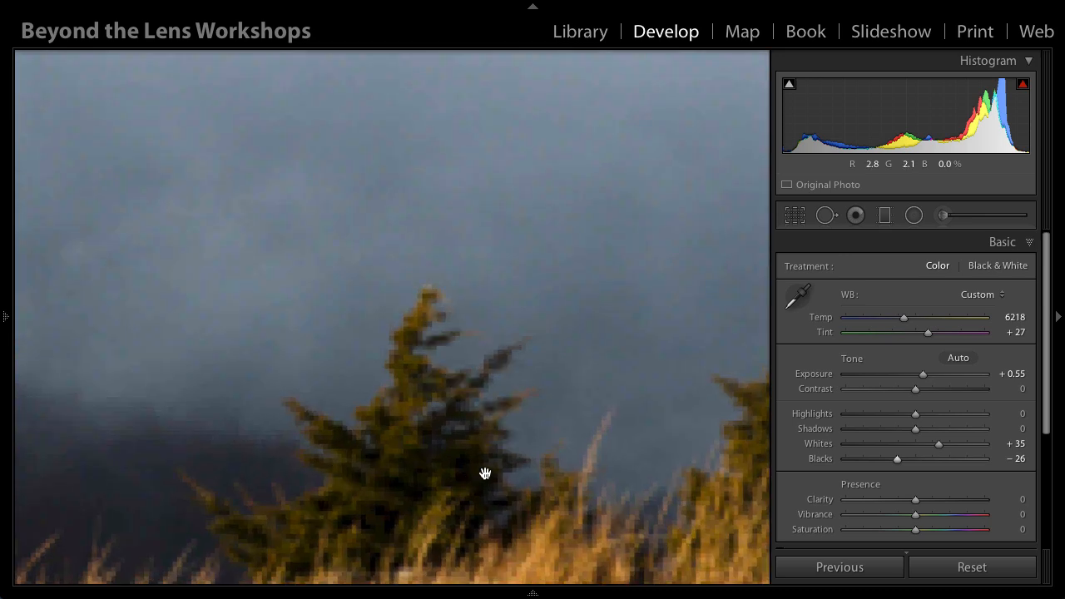
{"action": "left_click", "coordinate": [410, 475]}
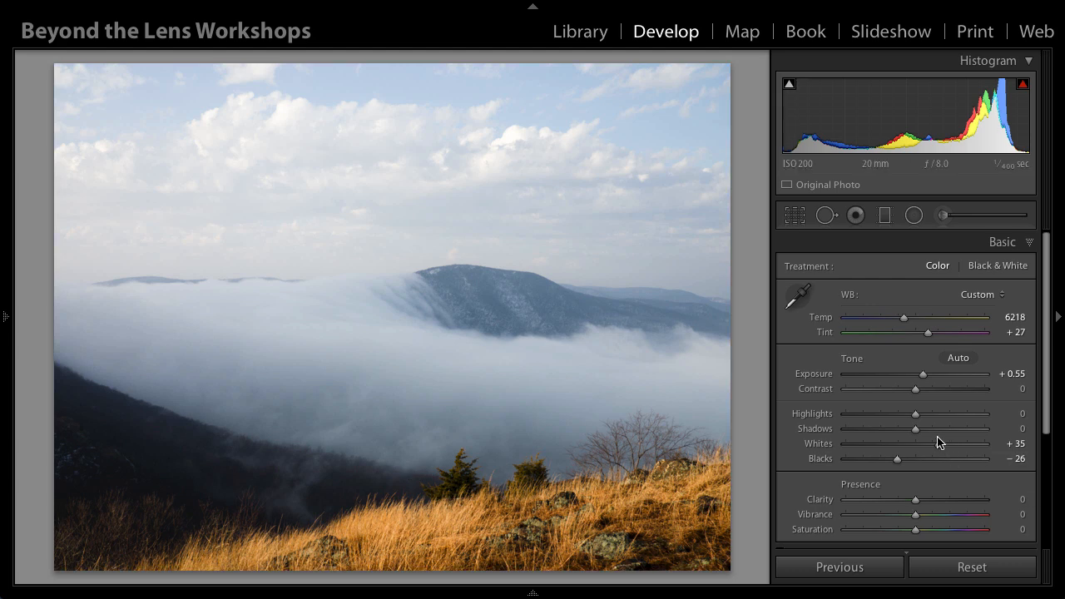
Step: Set the photo's Clarity to +31 and Vibrance to +22
{"action": "scroll", "coordinate": [936, 442], "scroll_direction": "down", "scroll_amount": 1}
{"action": "left_click_drag", "start_coordinate": [914, 464], "coordinate": [937, 466]}
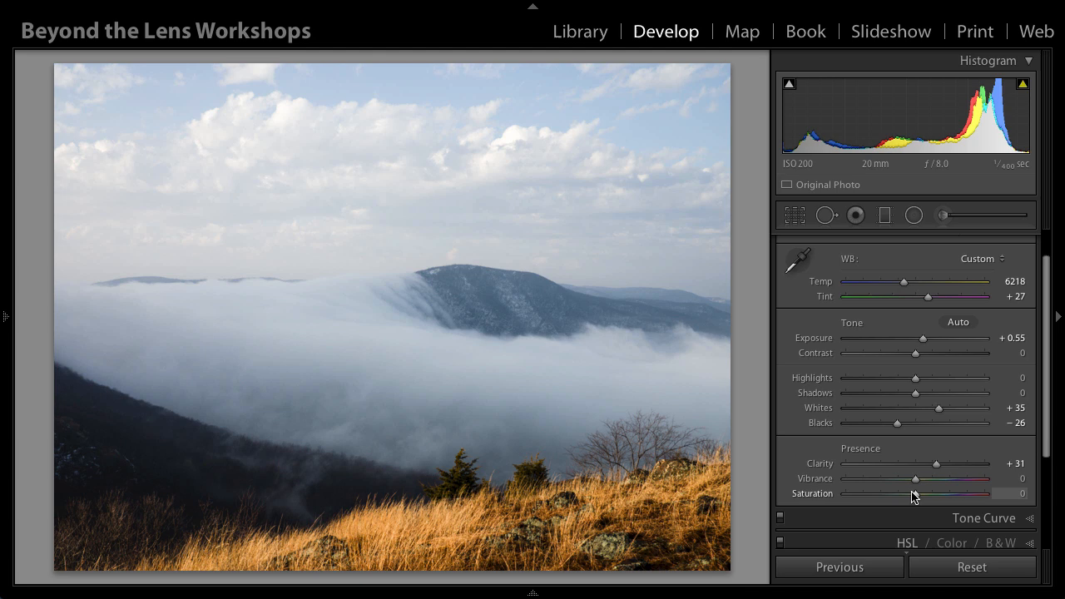
{"action": "left_click_drag", "start_coordinate": [915, 481], "coordinate": [929, 480]}
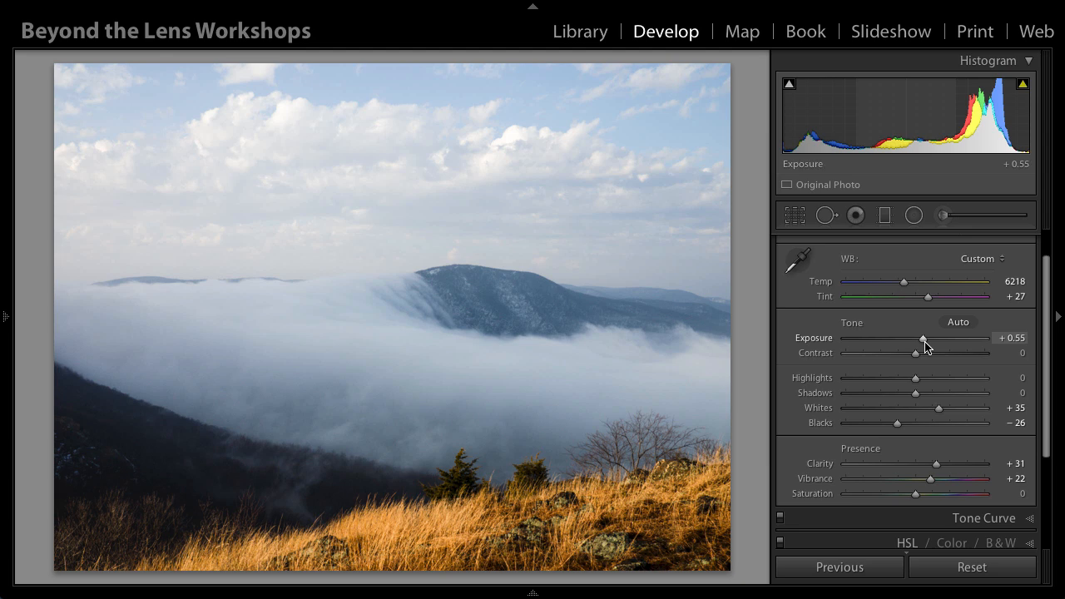
Step: Apply the Medium Contrast point curve and raise its highlights point to about 80% output for more contrast
{"action": "scroll", "coordinate": [927, 345], "scroll_direction": "down", "scroll_amount": 3}
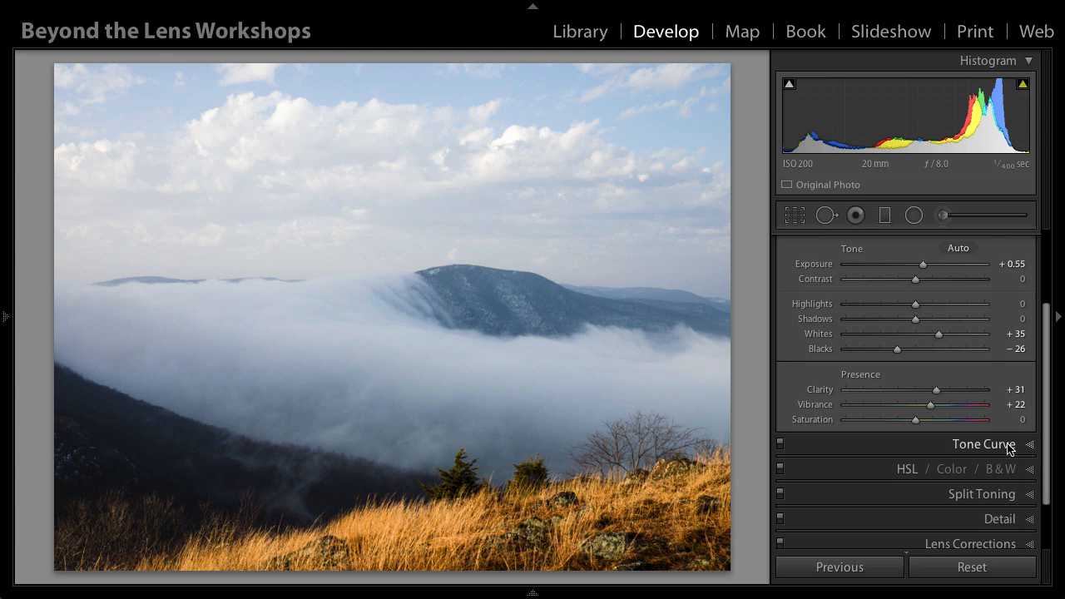
{"action": "scroll", "coordinate": [1008, 449], "scroll_direction": "up", "scroll_amount": 1}
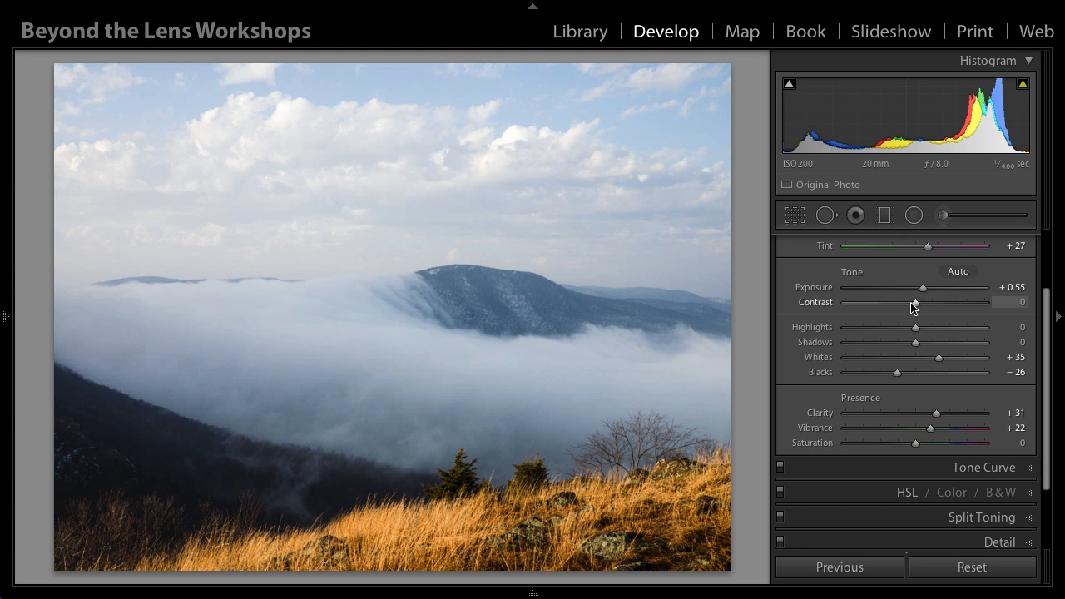
{"action": "scroll", "coordinate": [910, 306], "scroll_direction": "down", "scroll_amount": 3}
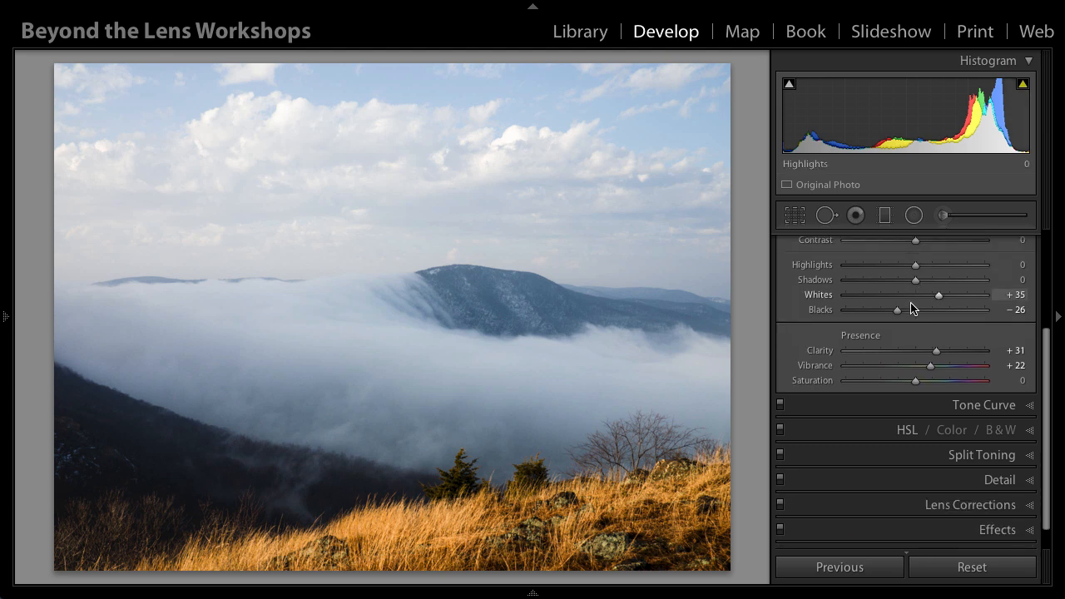
{"action": "left_click", "coordinate": [1031, 380]}
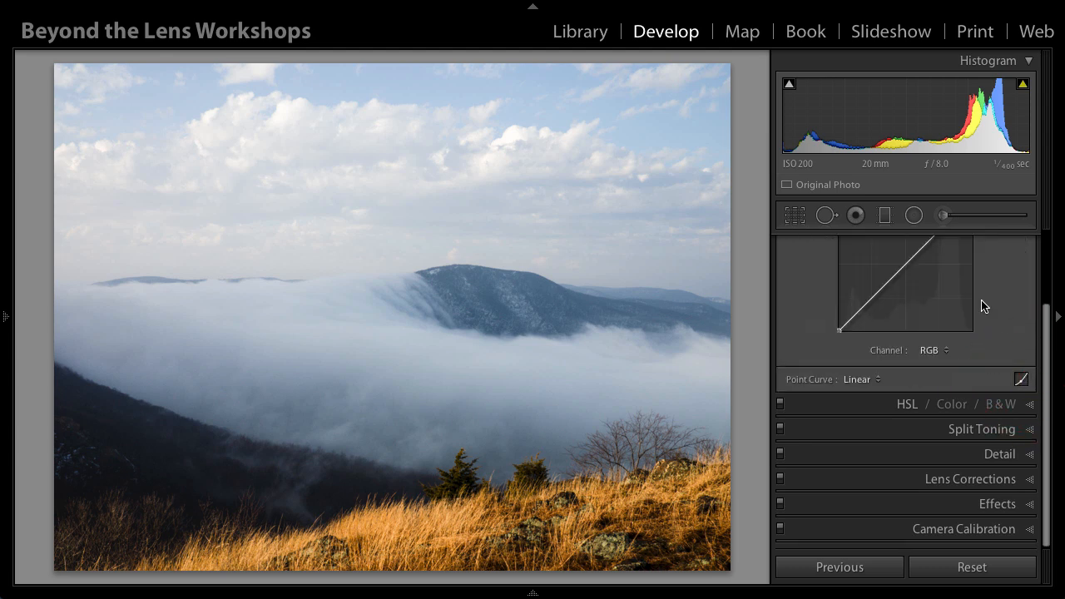
{"action": "left_click", "coordinate": [862, 469]}
{"action": "left_click", "coordinate": [888, 476]}
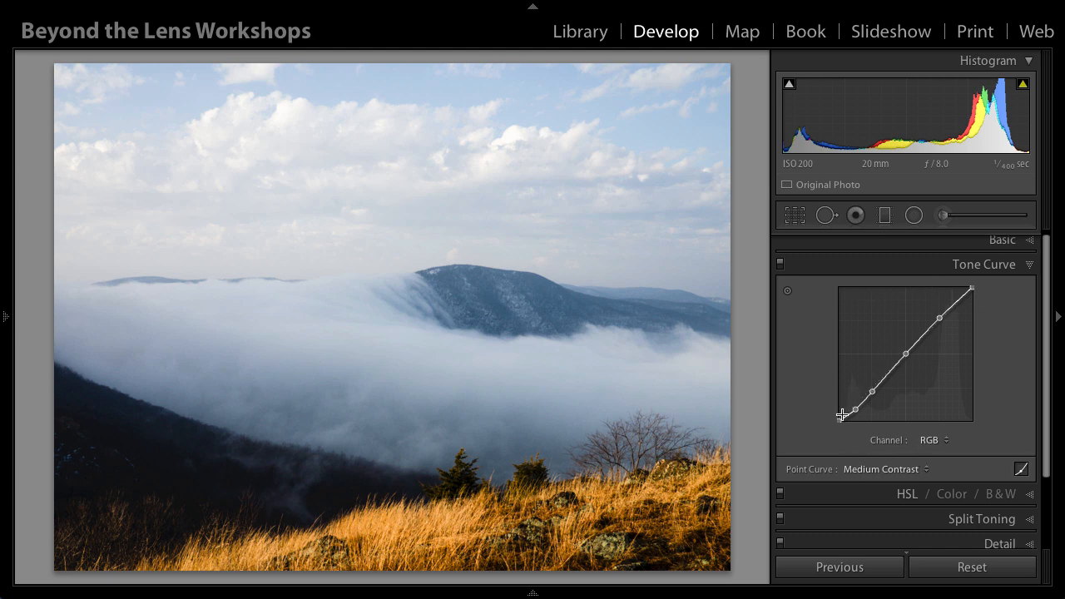
{"action": "left_click", "coordinate": [939, 317]}
{"action": "left_click_drag", "start_coordinate": [939, 318], "coordinate": [939, 313]}
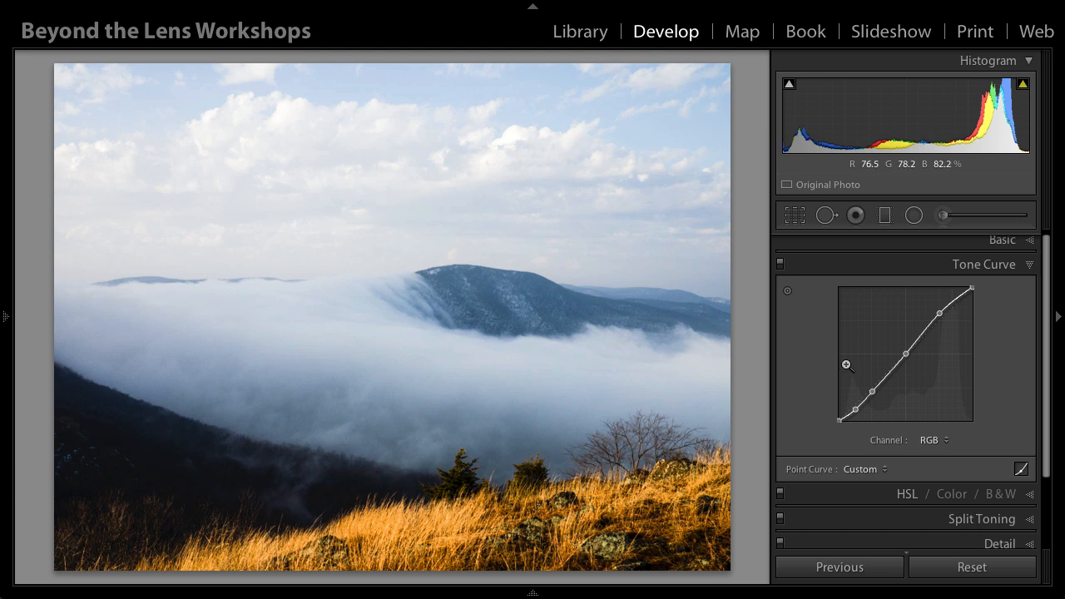
{"action": "left_click", "coordinate": [873, 391]}
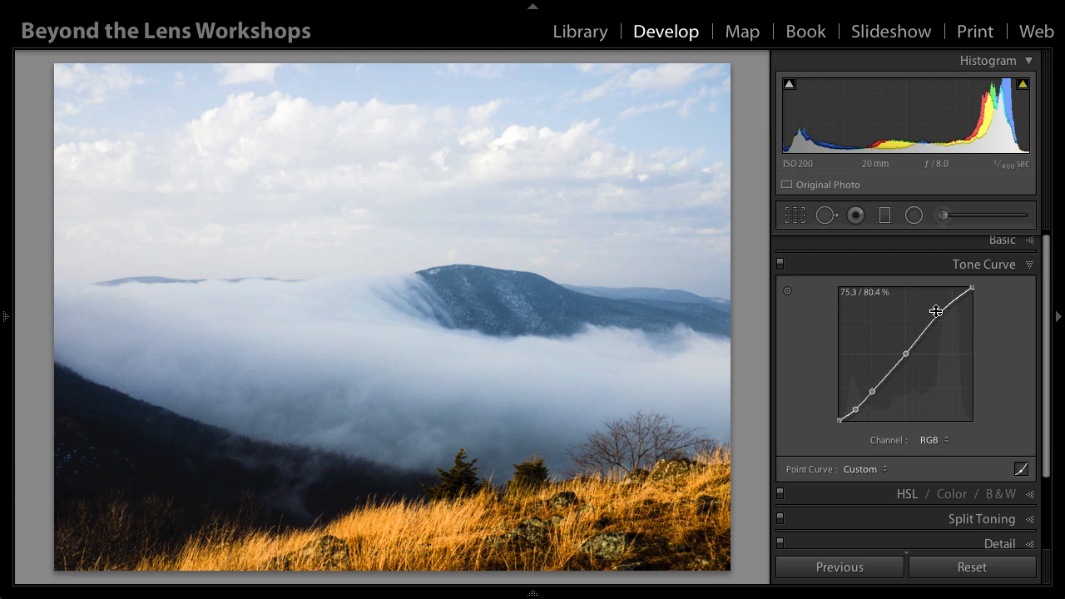
Step: Darken the blues in the sky by setting the HSL Blue luminance to -17
{"action": "scroll", "coordinate": [951, 485], "scroll_direction": "down", "scroll_amount": 4}
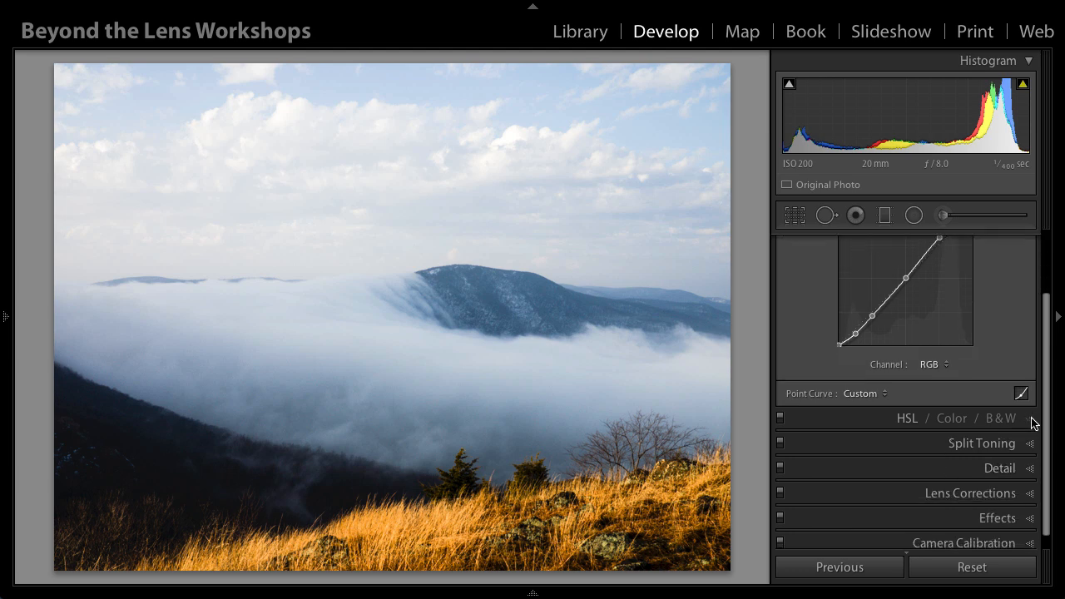
{"action": "left_click", "coordinate": [1031, 423]}
{"action": "scroll", "coordinate": [938, 322], "scroll_direction": "up", "scroll_amount": 1}
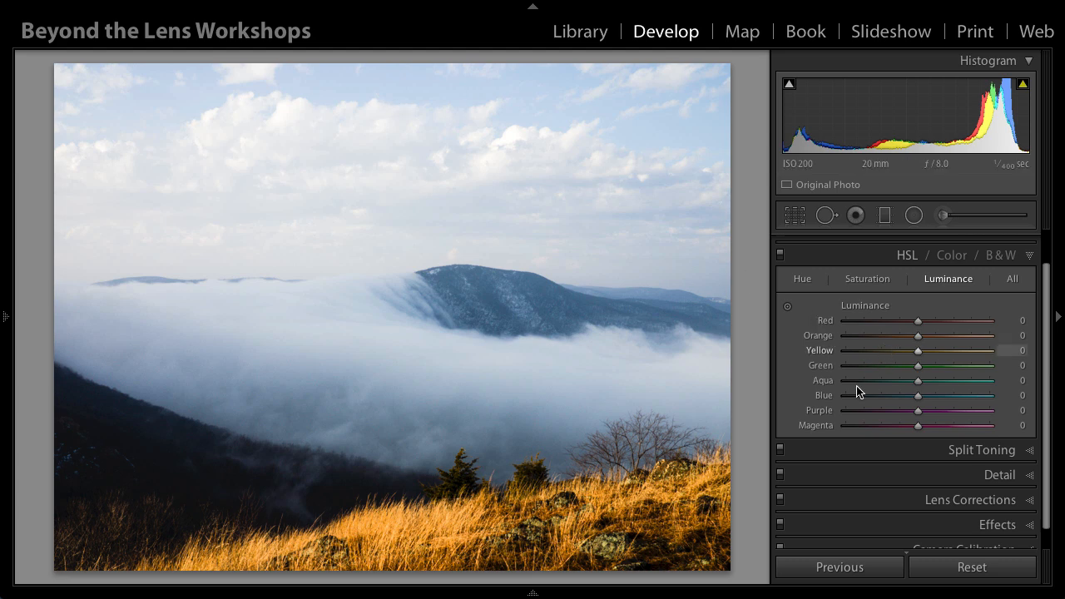
{"action": "left_click_drag", "start_coordinate": [916, 396], "coordinate": [903, 400]}
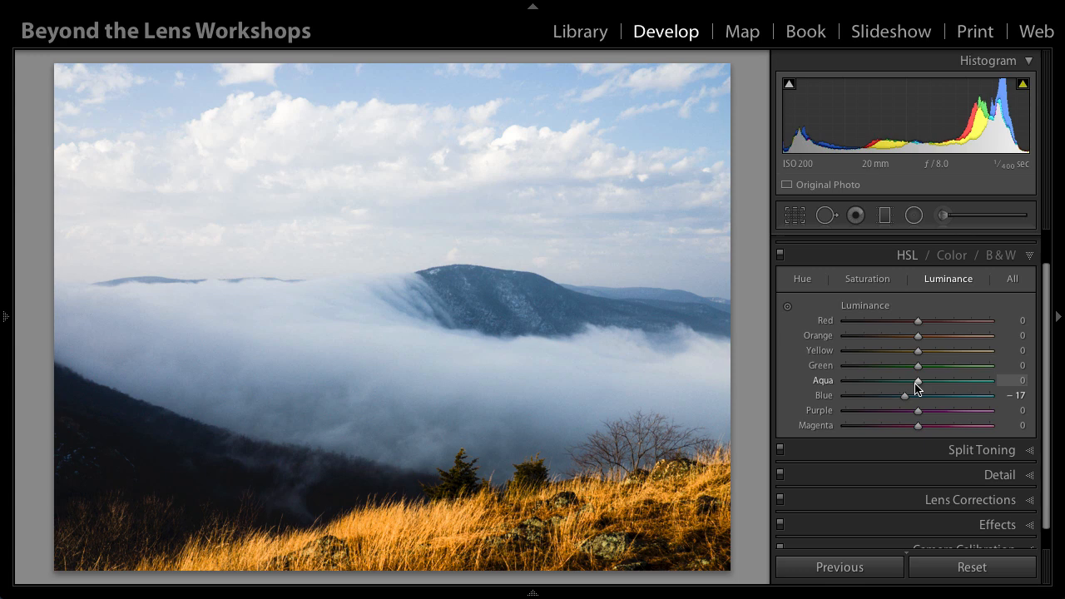
Step: Set the sharpening Amount to 52 while viewing the evergreen trees and grass up close
{"action": "scroll", "coordinate": [1026, 427], "scroll_direction": "down", "scroll_amount": 1}
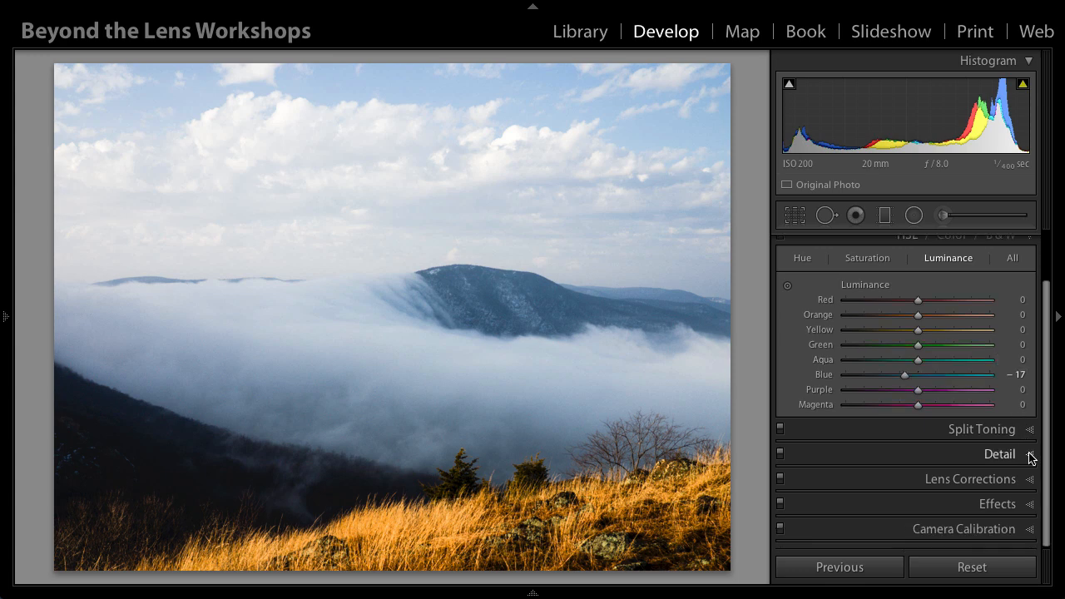
{"action": "left_click", "coordinate": [1029, 455]}
{"action": "left_click", "coordinate": [470, 496]}
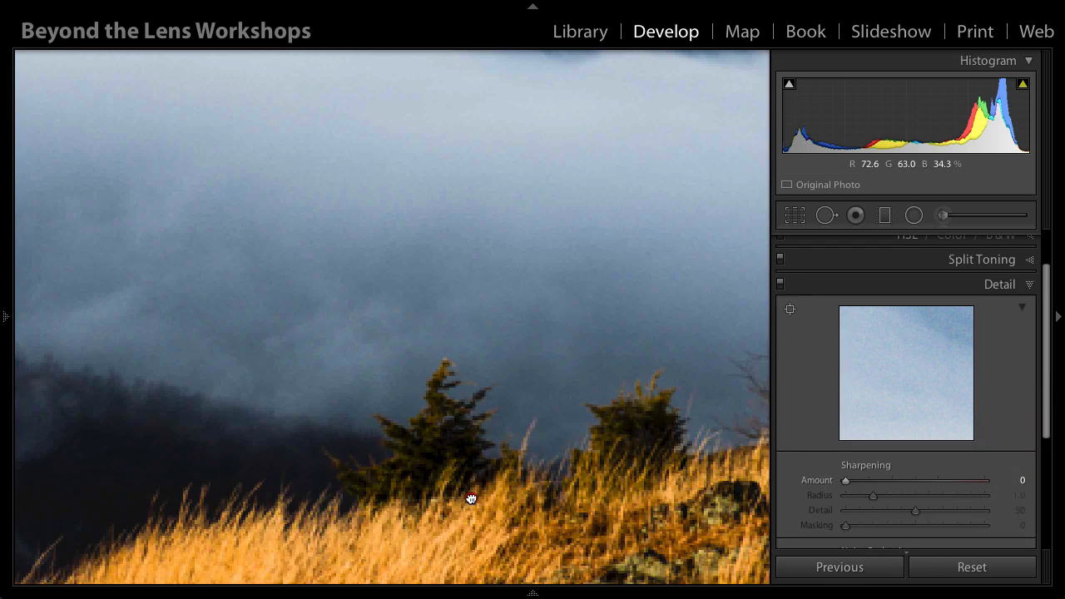
{"action": "left_click_drag", "start_coordinate": [380, 432], "coordinate": [324, 428]}
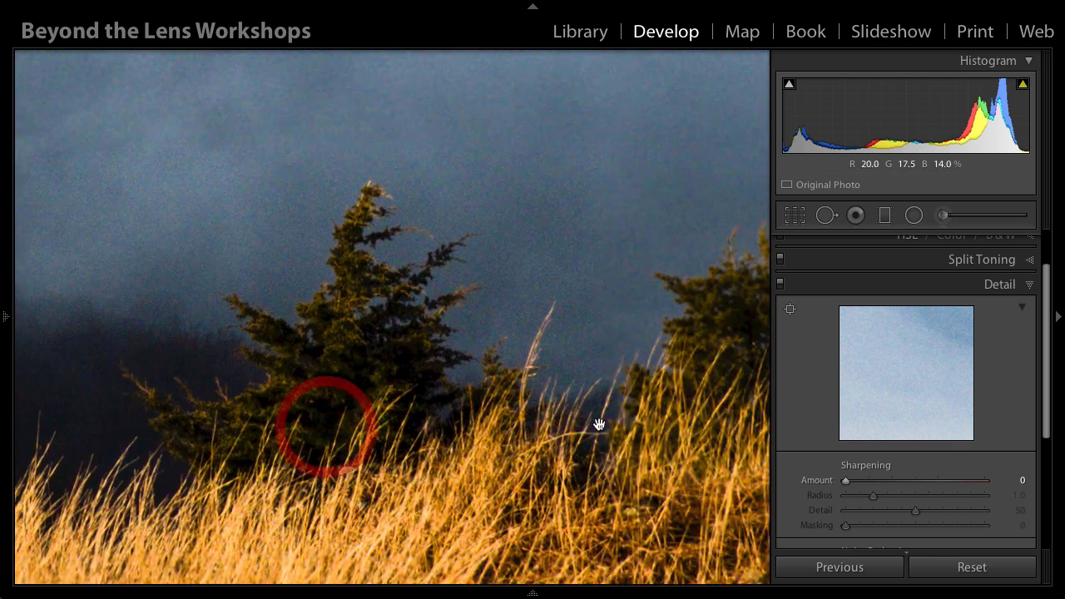
{"action": "left_click_drag", "start_coordinate": [599, 424], "coordinate": [510, 427]}
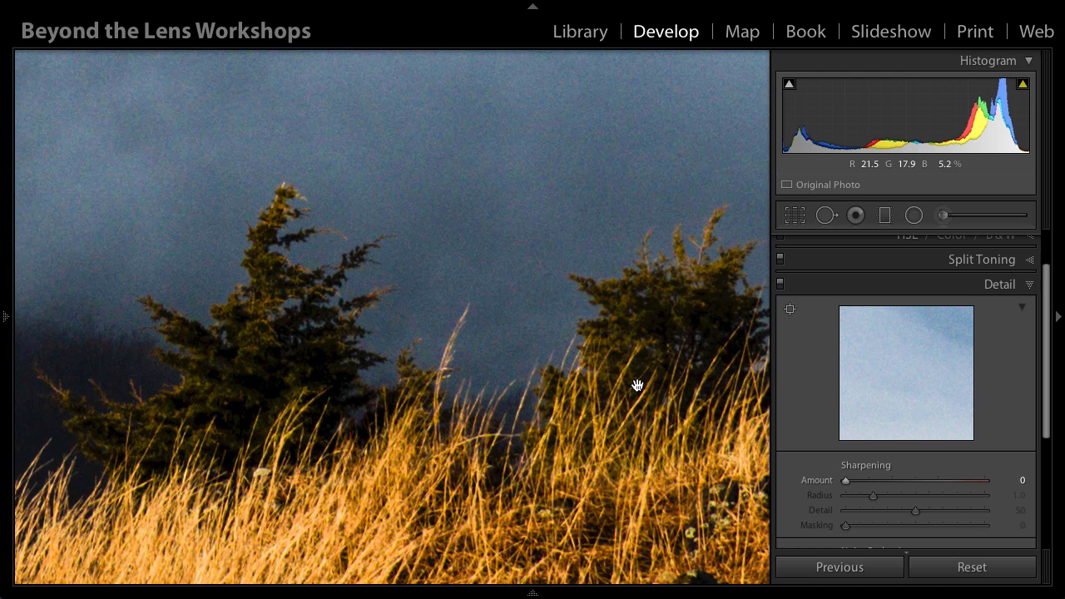
{"action": "scroll", "coordinate": [834, 413], "scroll_direction": "down", "scroll_amount": 2}
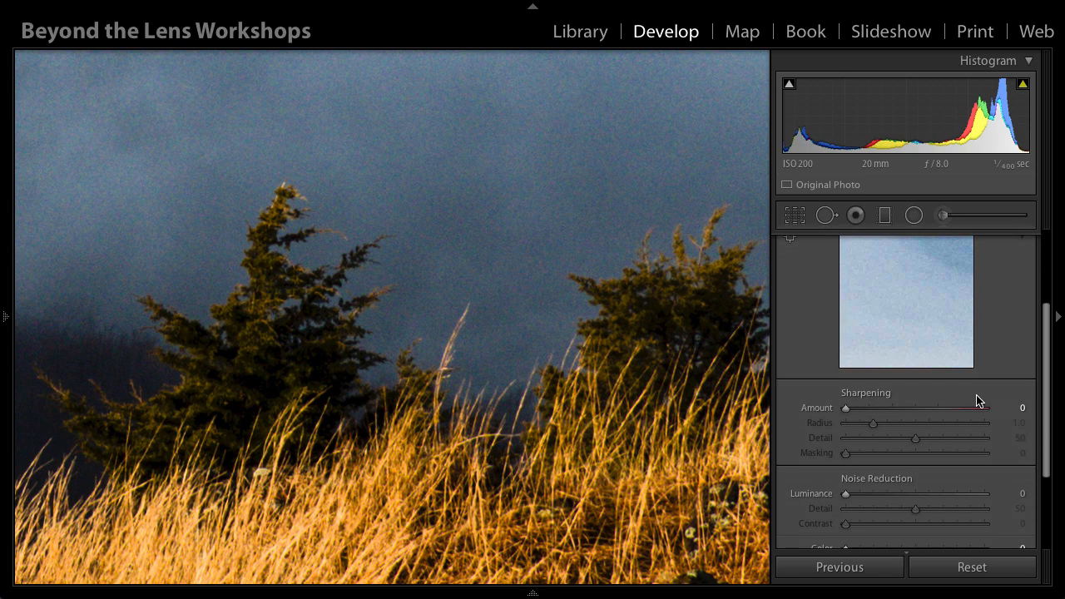
{"action": "left_click_drag", "start_coordinate": [845, 407], "coordinate": [894, 408]}
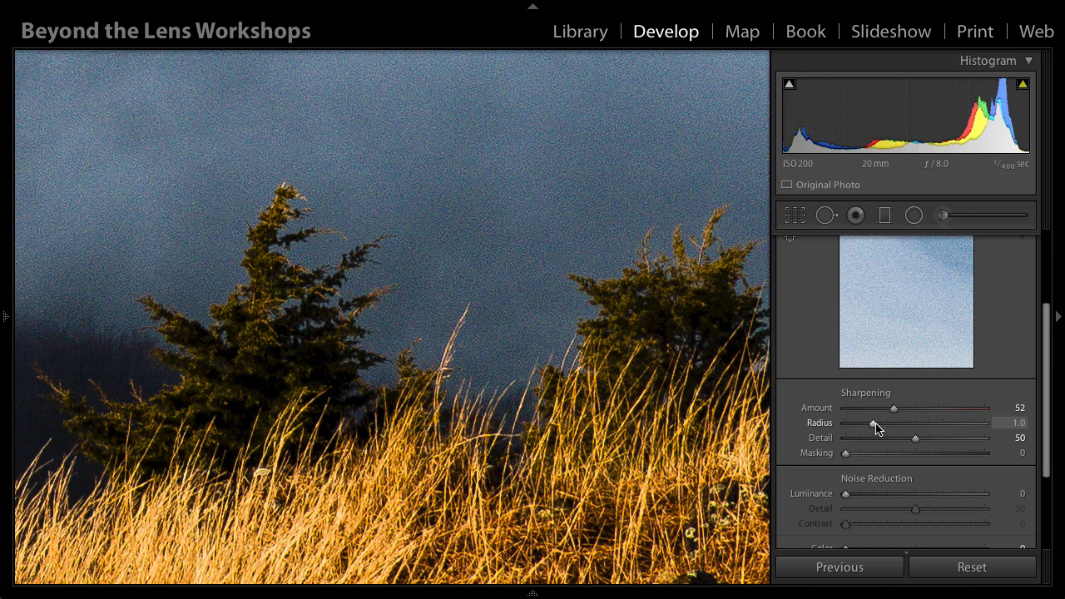
Step: Set the sharpening Detail to 76 and return to the view of the whole photo
{"action": "left_click_drag", "start_coordinate": [530, 441], "coordinate": [602, 377]}
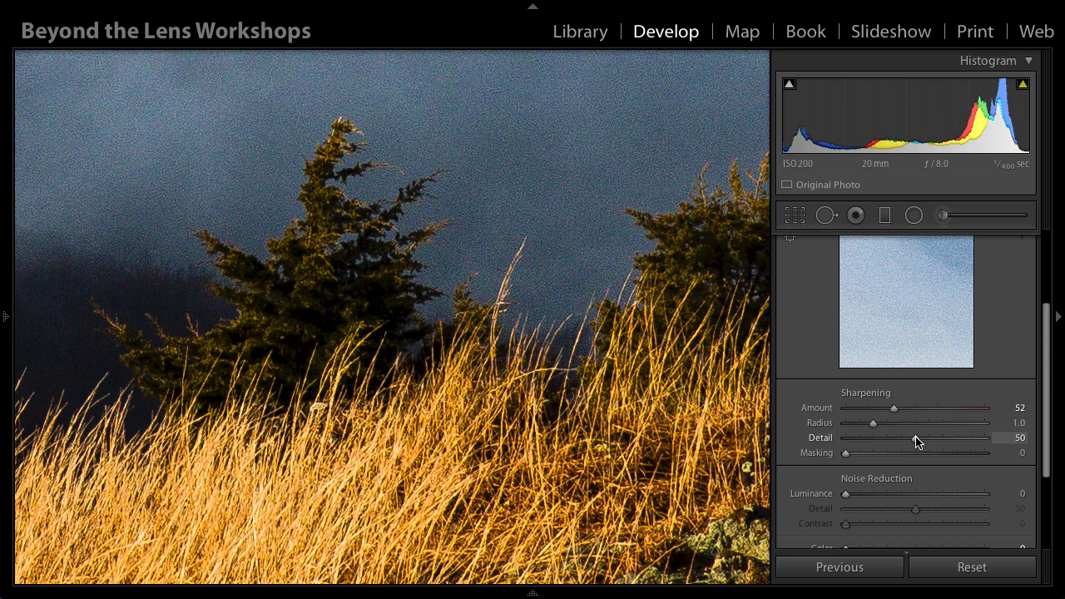
{"action": "left_click_drag", "start_coordinate": [915, 441], "coordinate": [951, 439]}
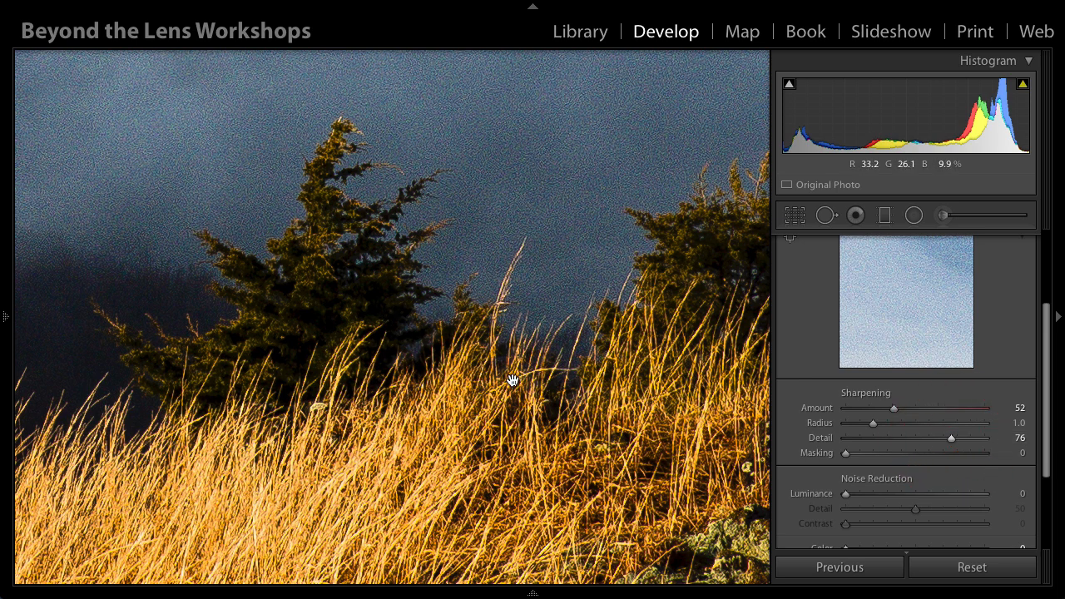
{"action": "left_click", "coordinate": [379, 351]}
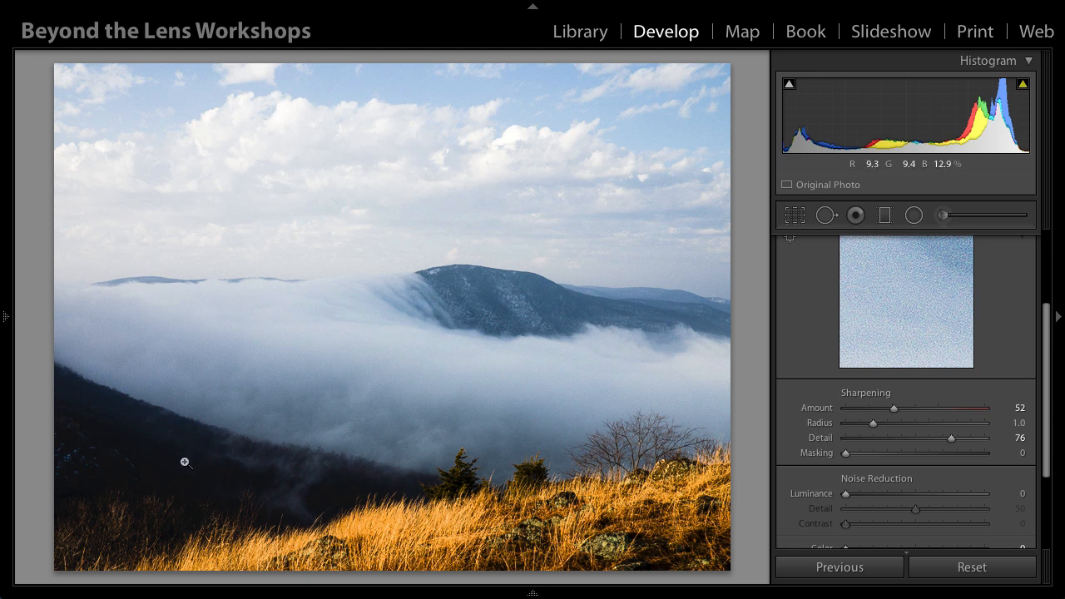
Step: Limit the sharpening to edges with Masking at 29, and examine the tree and fog at close zoom
{"action": "key", "text": "alt"}
{"action": "left_click_drag", "start_coordinate": [845, 453], "coordinate": [888, 457]}
{"action": "left_click", "coordinate": [454, 496]}
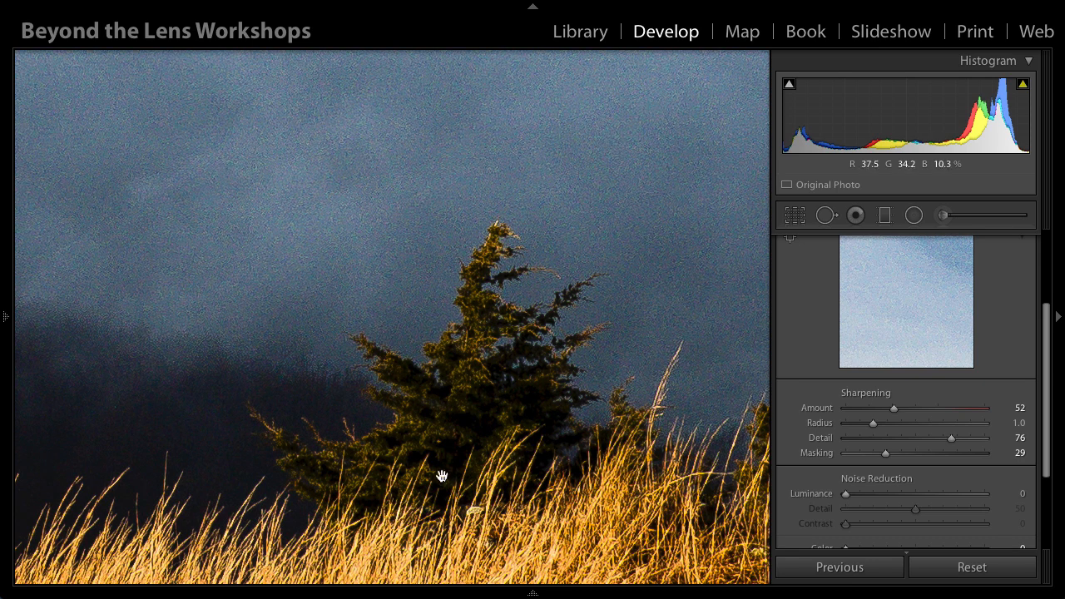
{"action": "left_click_drag", "start_coordinate": [499, 519], "coordinate": [391, 475]}
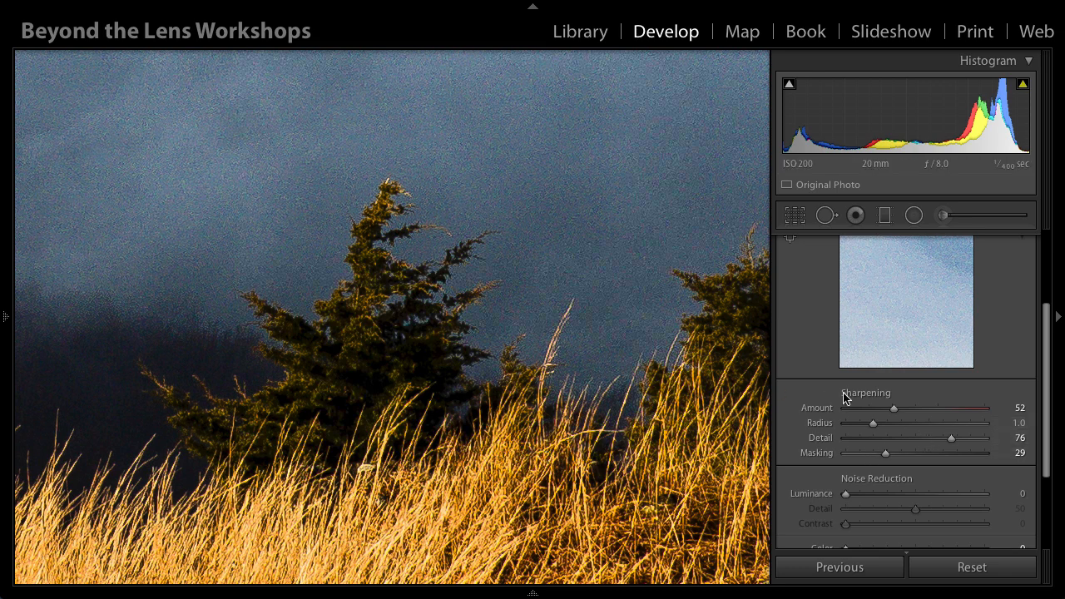
{"action": "scroll", "coordinate": [850, 405], "scroll_direction": "down", "scroll_amount": 2}
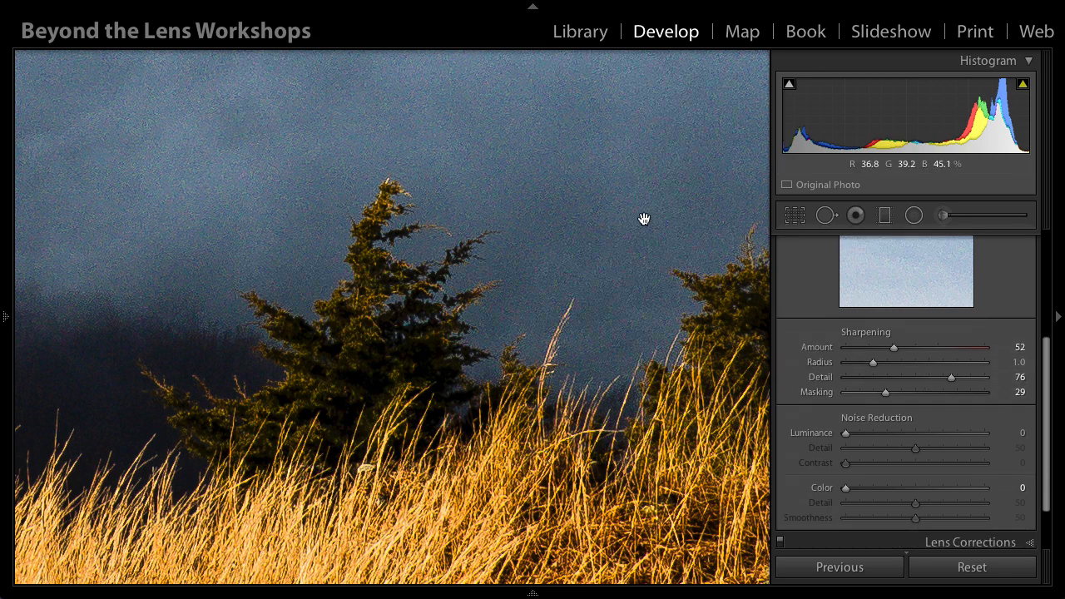
Step: Reduce the noise with Luminance at 21 and Color at 22, and return to the view of the whole photo
{"action": "left_click_drag", "start_coordinate": [847, 436], "coordinate": [875, 436]}
{"action": "left_click_drag", "start_coordinate": [847, 489], "coordinate": [881, 490]}
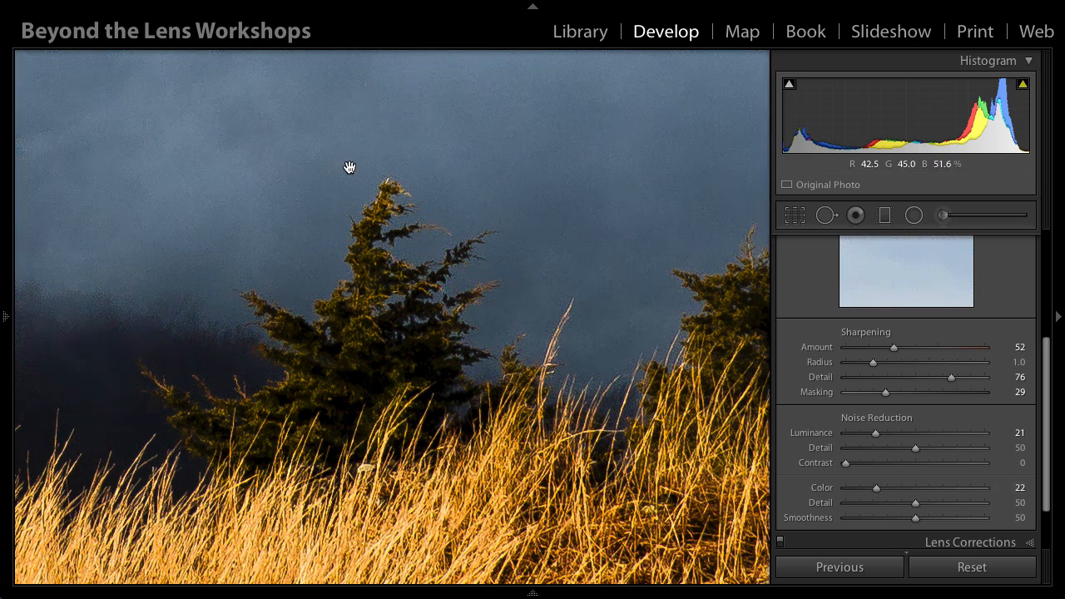
{"action": "left_click", "coordinate": [405, 321]}
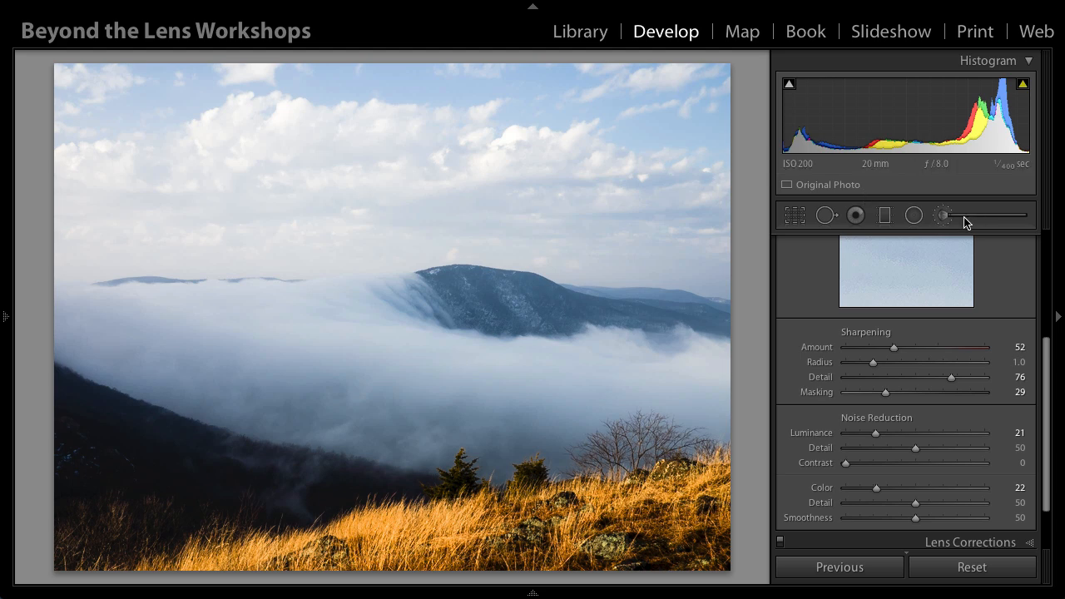
Step: Darken the foreground with an angled graduated filter along the grassy slope, setting its Exposure to -0.27 and shifting Temp slightly cooler
{"action": "left_click", "coordinate": [885, 217]}
{"action": "left_click_drag", "start_coordinate": [448, 520], "coordinate": [435, 494]}
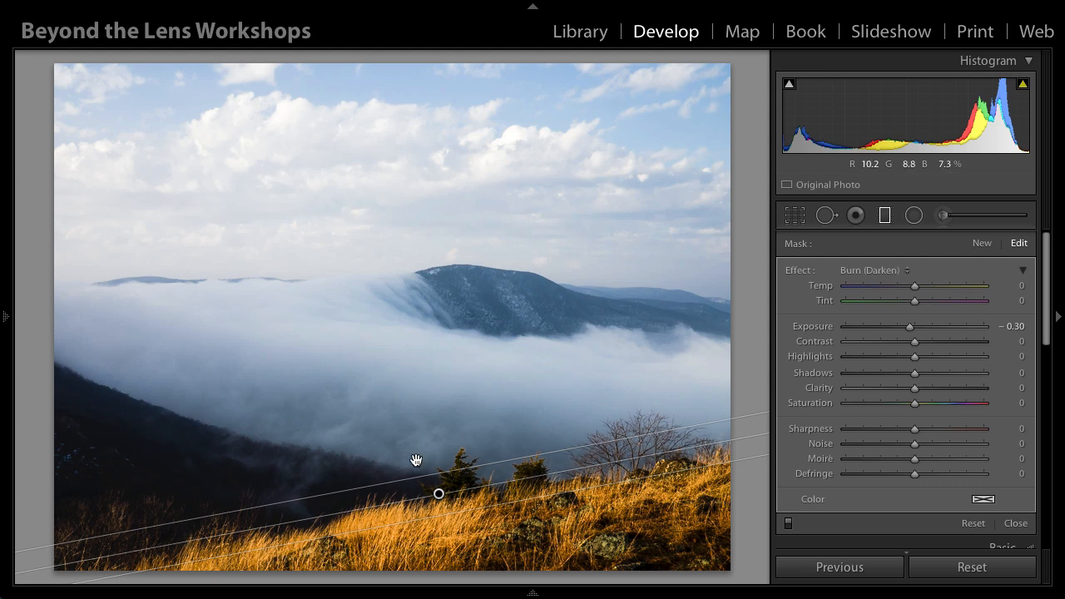
{"action": "left_click_drag", "start_coordinate": [909, 327], "coordinate": [909, 327]}
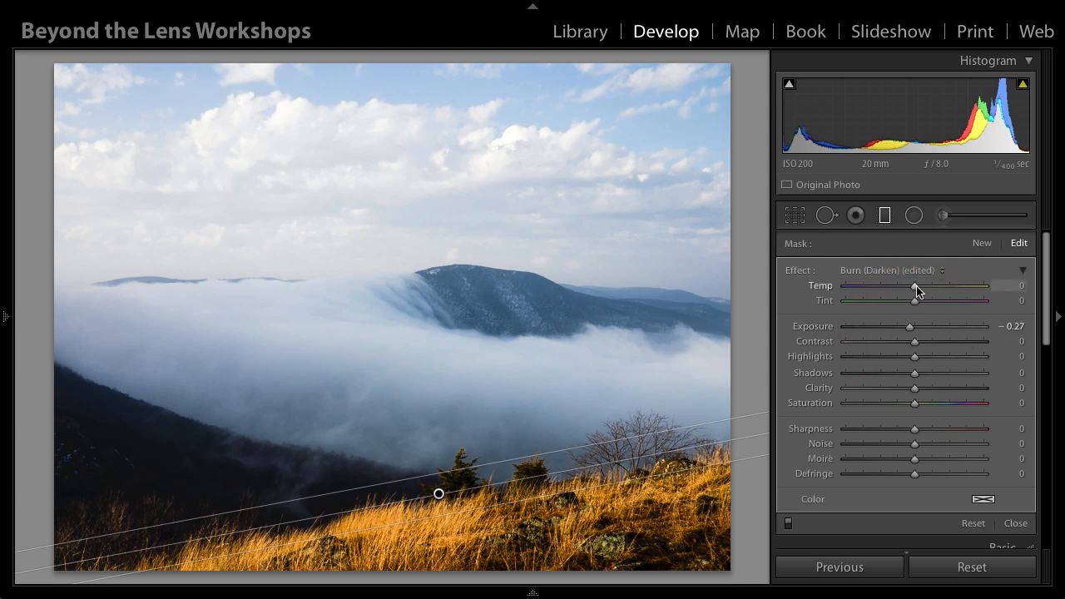
{"action": "left_click_drag", "start_coordinate": [915, 288], "coordinate": [911, 288]}
Step: Add a horizontal Burn (Darken) graduated filter over the sky down to the mountain horizon, with Highlights at -15 and Clarity at 59
{"action": "left_click", "coordinate": [983, 247]}
{"action": "left_click_drag", "start_coordinate": [413, 241], "coordinate": [415, 309]}
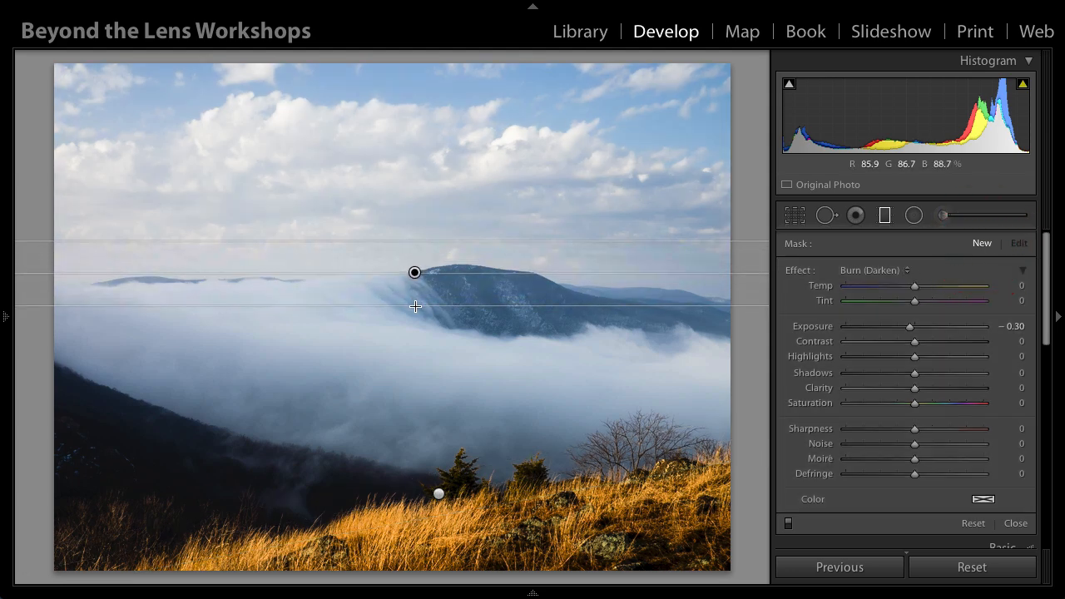
{"action": "left_click", "coordinate": [415, 308]}
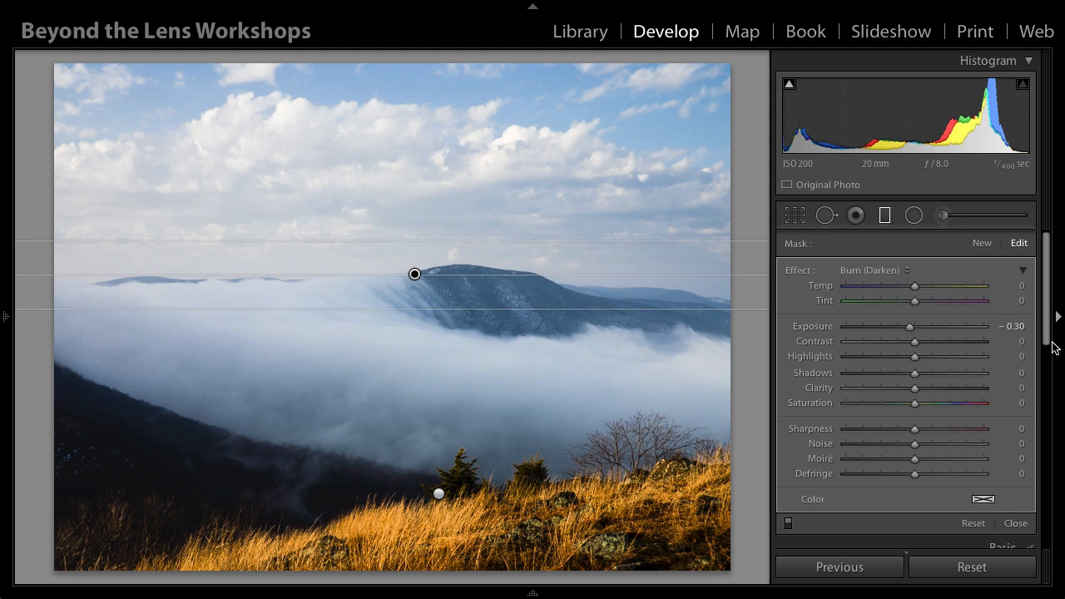
{"action": "mouse_move", "coordinate": [914, 357]}
{"action": "left_mouse_down"}
{"action": "mouse_move", "coordinate": [905, 360]}
{"action": "mouse_move", "coordinate": [915, 390]}
{"action": "mouse_move", "coordinate": [957, 392]}
{"action": "left_mouse_up"}
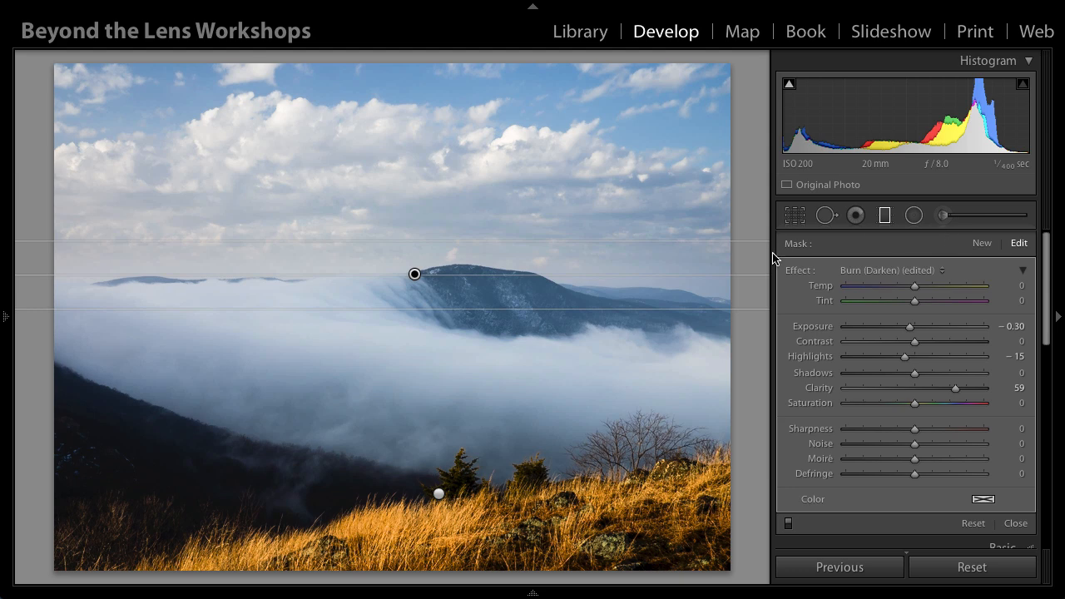
Step: Paint along the bright fog bank with a Dodge (Lighten) adjustment brush at Exposure 0.25
{"action": "left_click", "coordinate": [942, 215]}
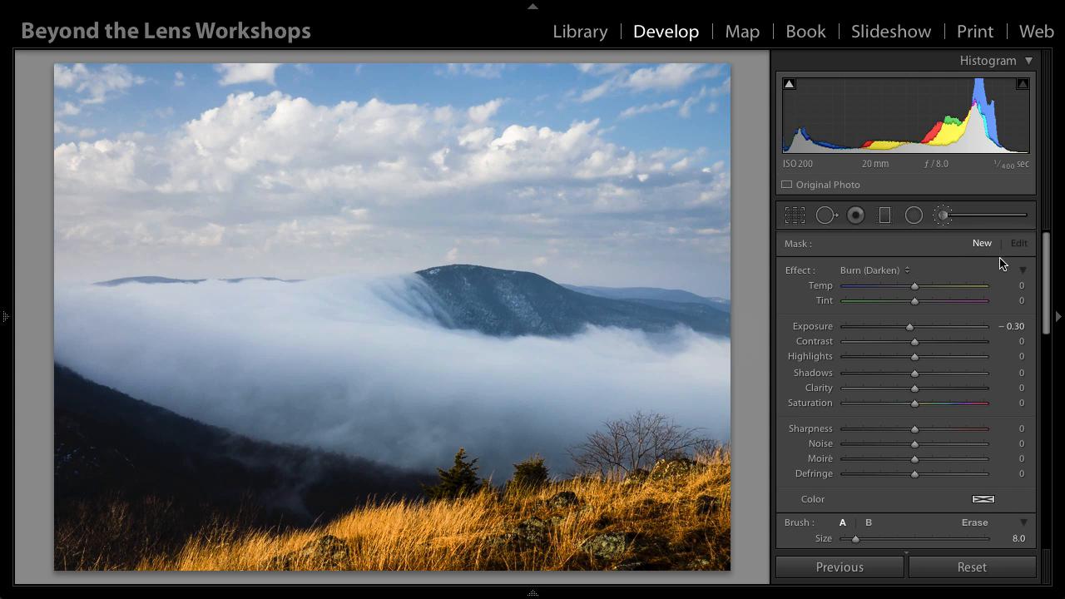
{"action": "left_click", "coordinate": [872, 271]}
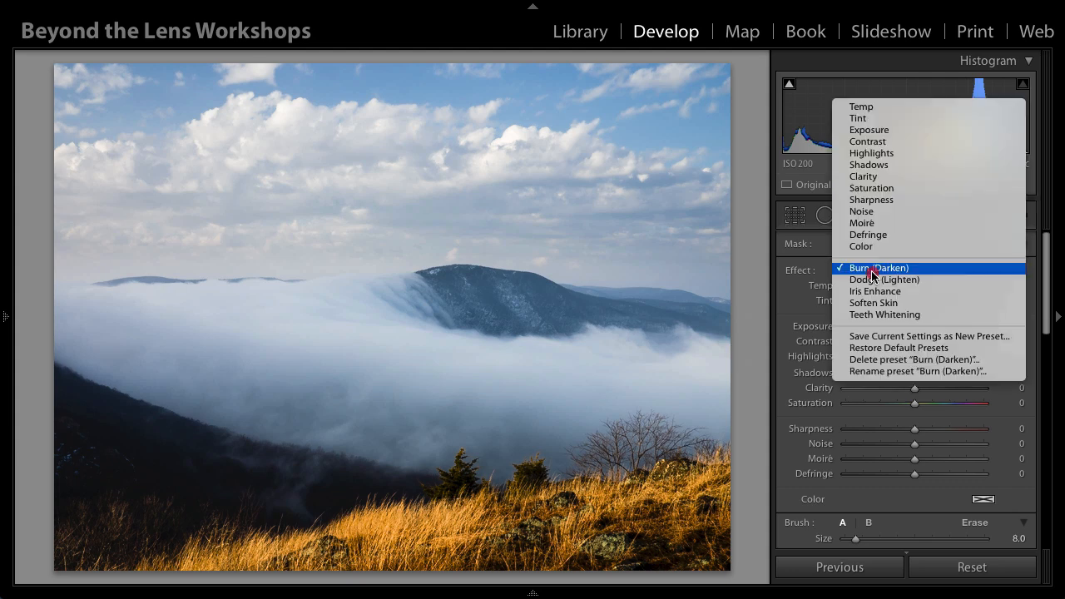
{"action": "left_click", "coordinate": [874, 279]}
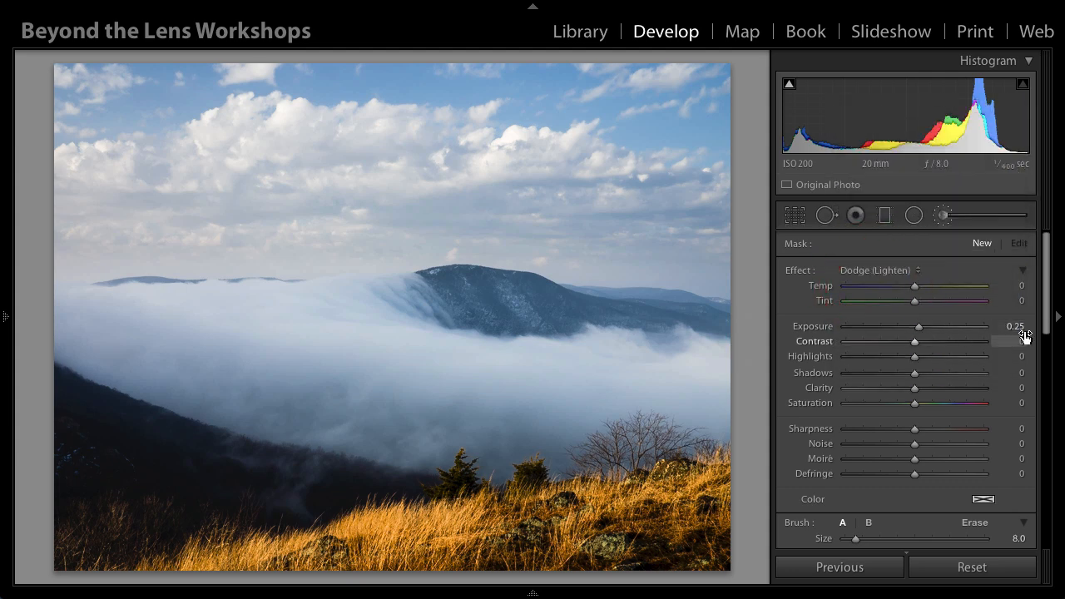
{"action": "scroll", "coordinate": [252, 325], "scroll_direction": "up", "scroll_amount": 2}
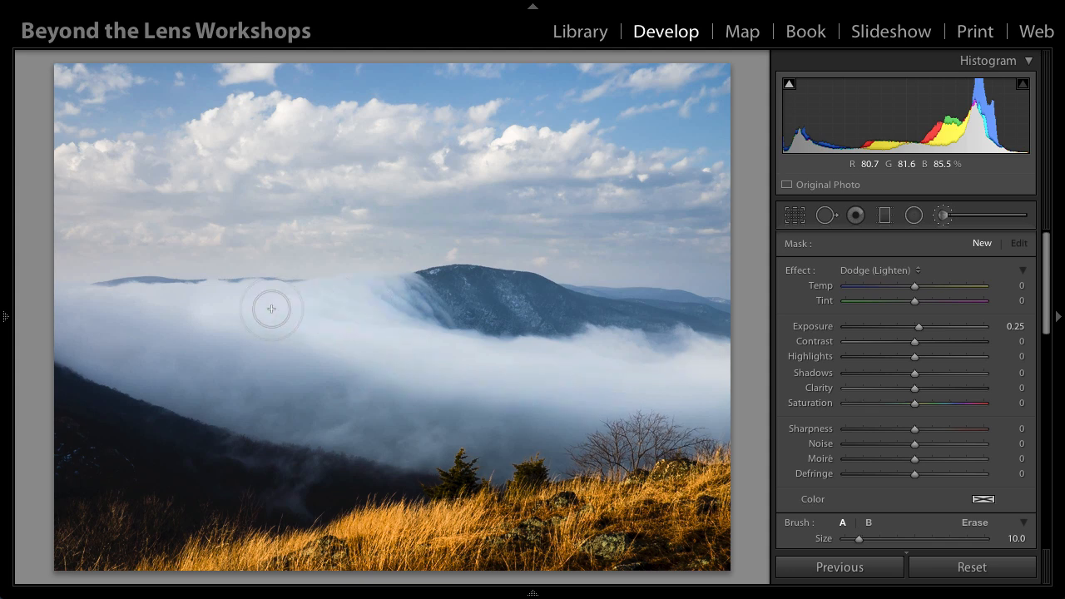
{"action": "mouse_move", "coordinate": [205, 310]}
{"action": "left_mouse_down"}
{"action": "mouse_move", "coordinate": [186, 299]}
{"action": "mouse_move", "coordinate": [671, 392]}
{"action": "left_mouse_up"}
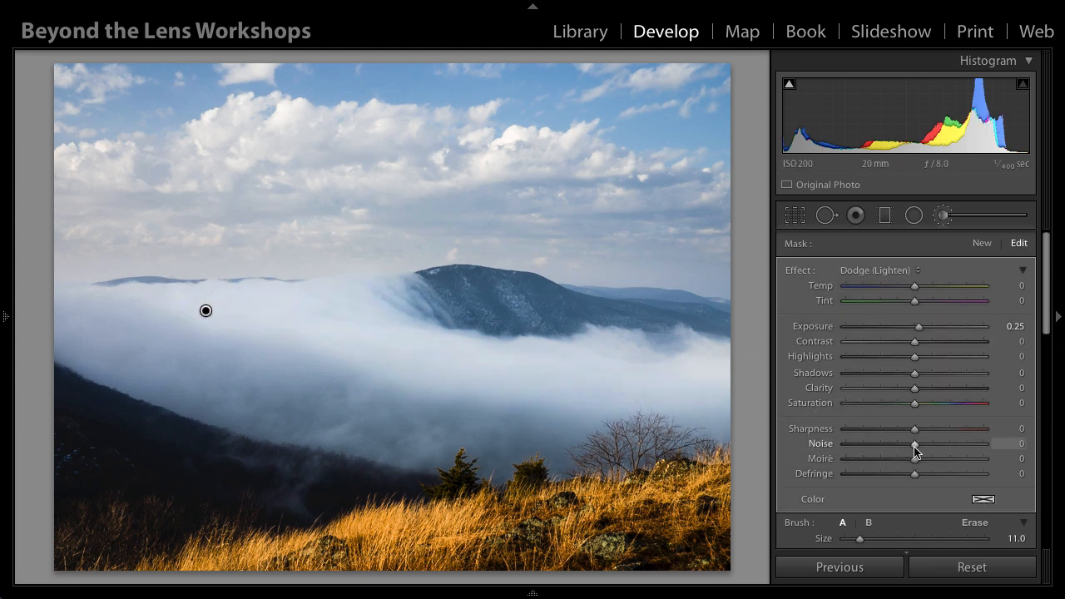
Step: Set the brush Flow to 62 and Size to 10, and lighten the wisps of mist over the dark valley slope
{"action": "scroll", "coordinate": [915, 449], "scroll_direction": "down", "scroll_amount": 5}
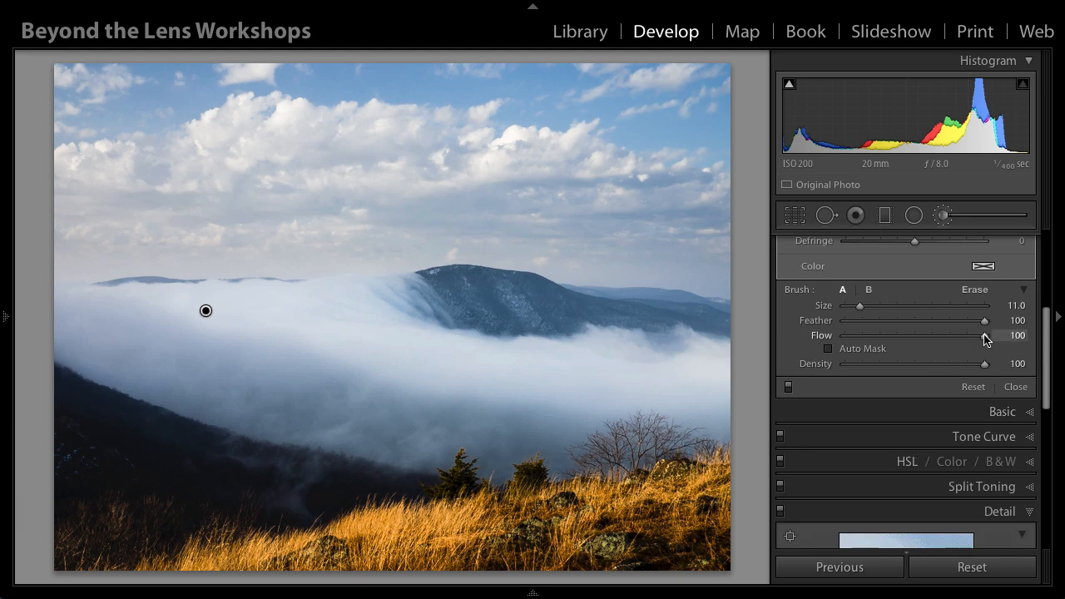
{"action": "left_click_drag", "start_coordinate": [984, 341], "coordinate": [931, 338]}
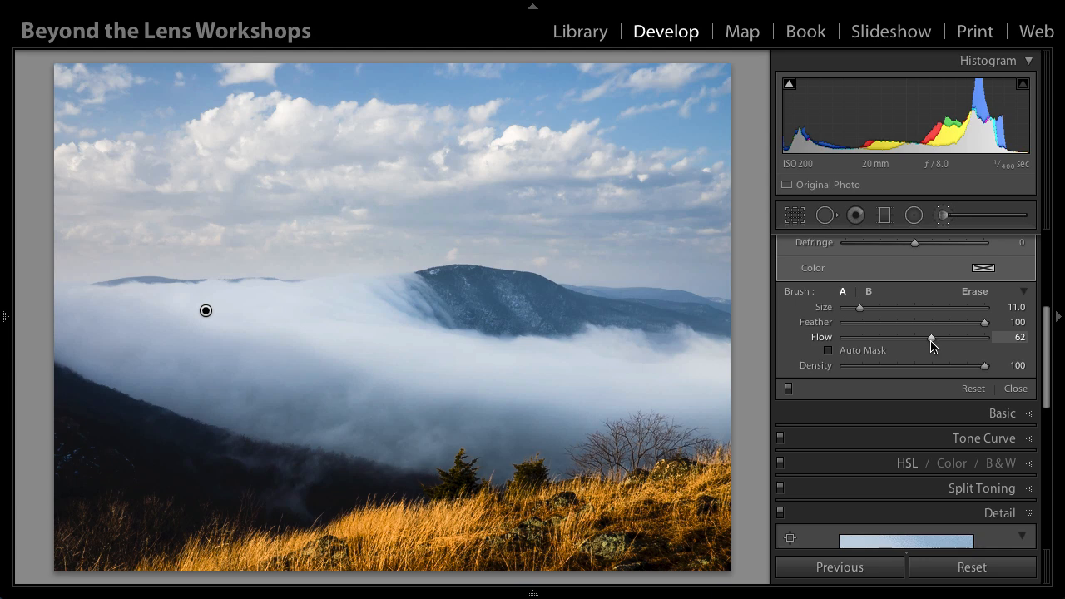
{"action": "scroll", "coordinate": [479, 360], "scroll_direction": "up", "scroll_amount": 5}
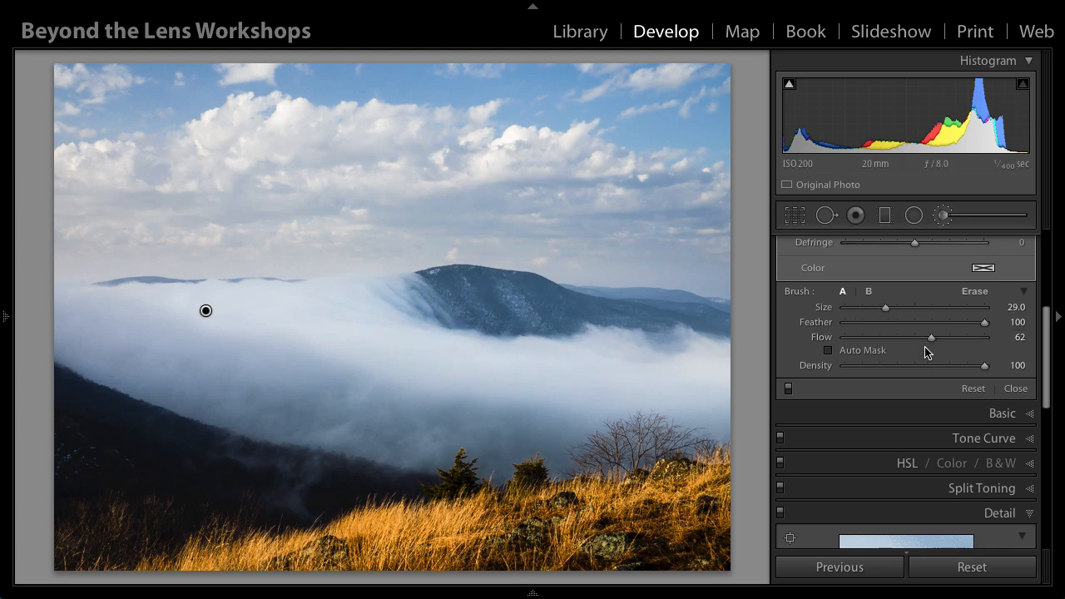
{"action": "left_click_drag", "start_coordinate": [885, 309], "coordinate": [858, 308]}
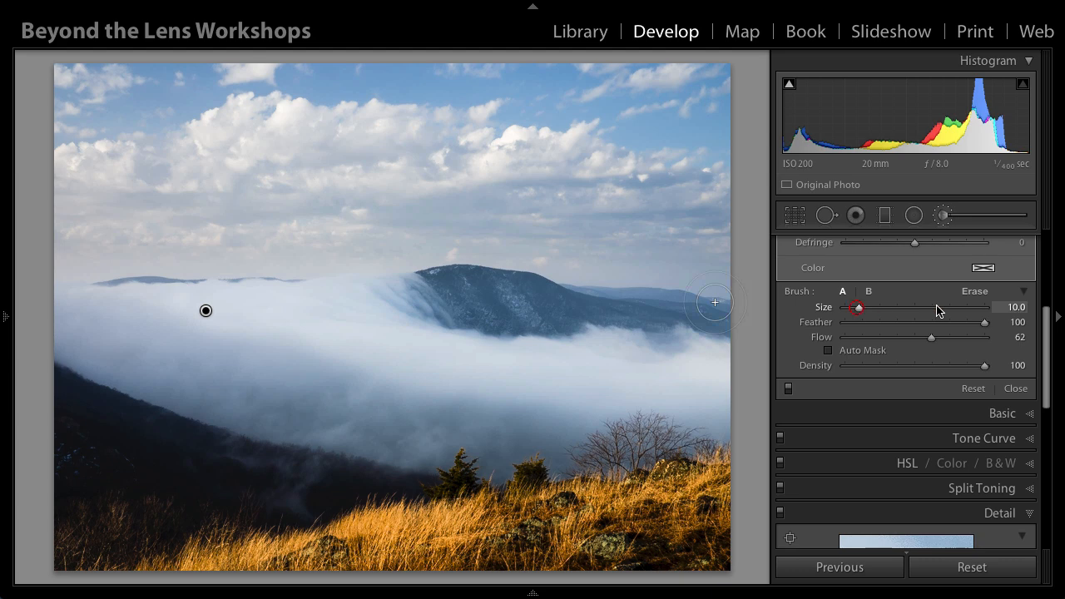
{"action": "scroll", "coordinate": [1046, 327], "scroll_direction": "up", "scroll_amount": 5}
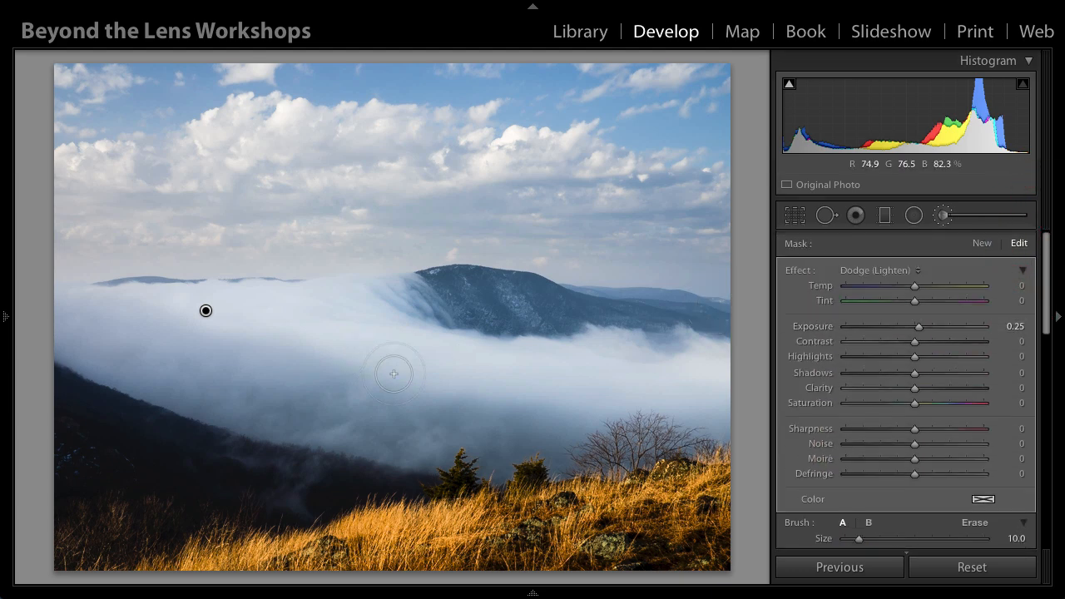
{"action": "mouse_move", "coordinate": [249, 454]}
{"action": "left_mouse_down"}
{"action": "mouse_move", "coordinate": [306, 467]}
{"action": "mouse_move", "coordinate": [288, 488]}
{"action": "mouse_move", "coordinate": [297, 503]}
{"action": "mouse_move", "coordinate": [288, 503]}
{"action": "mouse_move", "coordinate": [297, 469]}
{"action": "mouse_move", "coordinate": [258, 455]}
{"action": "mouse_move", "coordinate": [292, 489]}
{"action": "left_mouse_up"}
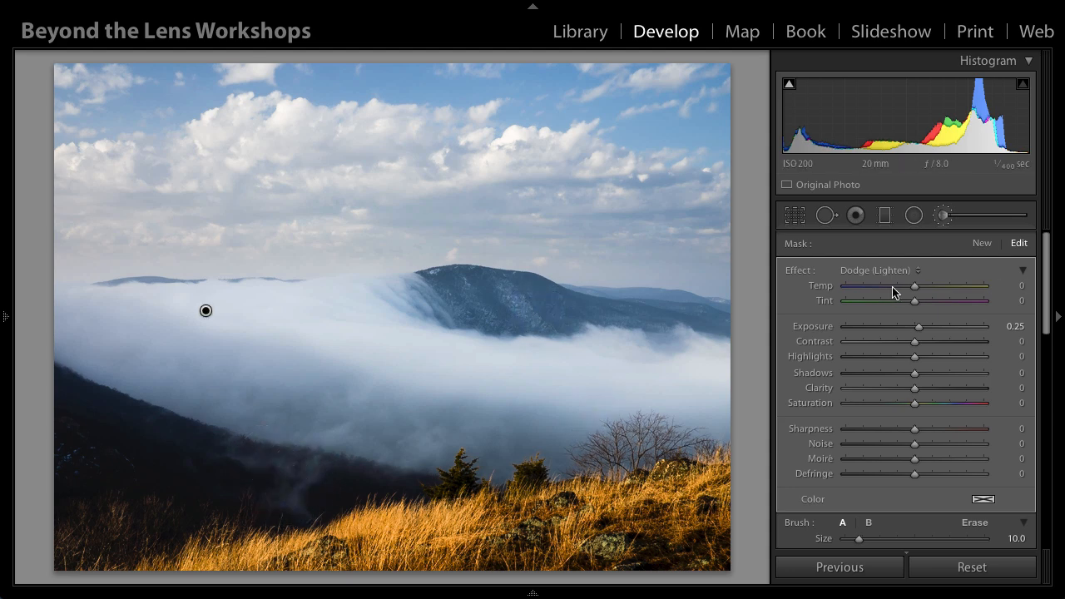
Step: Create a new brush mask with Exposure -0.31 and darken the shadowed brush in the photo's lower-left corner
{"action": "left_click", "coordinate": [985, 245]}
{"action": "key", "text": "bracketleft"}
{"action": "left_click_drag", "start_coordinate": [918, 327], "coordinate": [908, 336]}
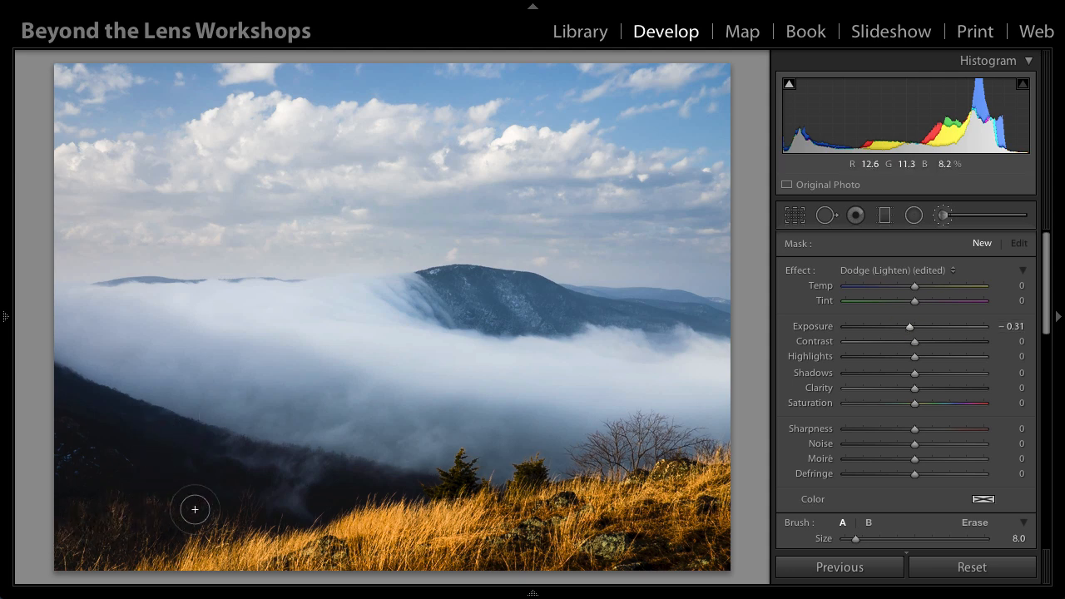
{"action": "mouse_move", "coordinate": [92, 525]}
{"action": "left_mouse_down"}
{"action": "mouse_move", "coordinate": [162, 515]}
{"action": "mouse_move", "coordinate": [64, 533]}
{"action": "mouse_move", "coordinate": [143, 513]}
{"action": "mouse_move", "coordinate": [91, 552]}
{"action": "mouse_move", "coordinate": [101, 529]}
{"action": "mouse_move", "coordinate": [133, 521]}
{"action": "left_mouse_up"}
{"action": "key", "text": "bracketright"}
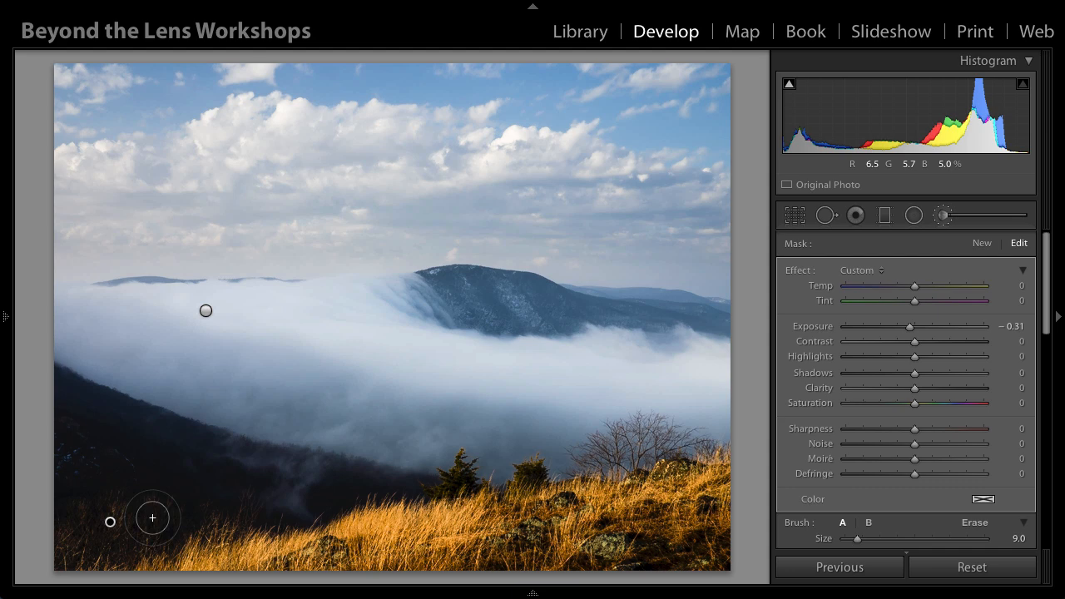
{"action": "mouse_move", "coordinate": [159, 511]}
{"action": "left_mouse_down"}
{"action": "mouse_move", "coordinate": [90, 513]}
{"action": "mouse_move", "coordinate": [64, 534]}
{"action": "mouse_move", "coordinate": [161, 514]}
{"action": "mouse_move", "coordinate": [78, 547]}
{"action": "mouse_move", "coordinate": [168, 530]}
{"action": "mouse_move", "coordinate": [93, 532]}
{"action": "left_mouse_up"}
Step: Create another brush mask with Exposure -0.58 and paint across the gray underside of the clouds on both sides of the sky
{"action": "left_click", "coordinate": [982, 244]}
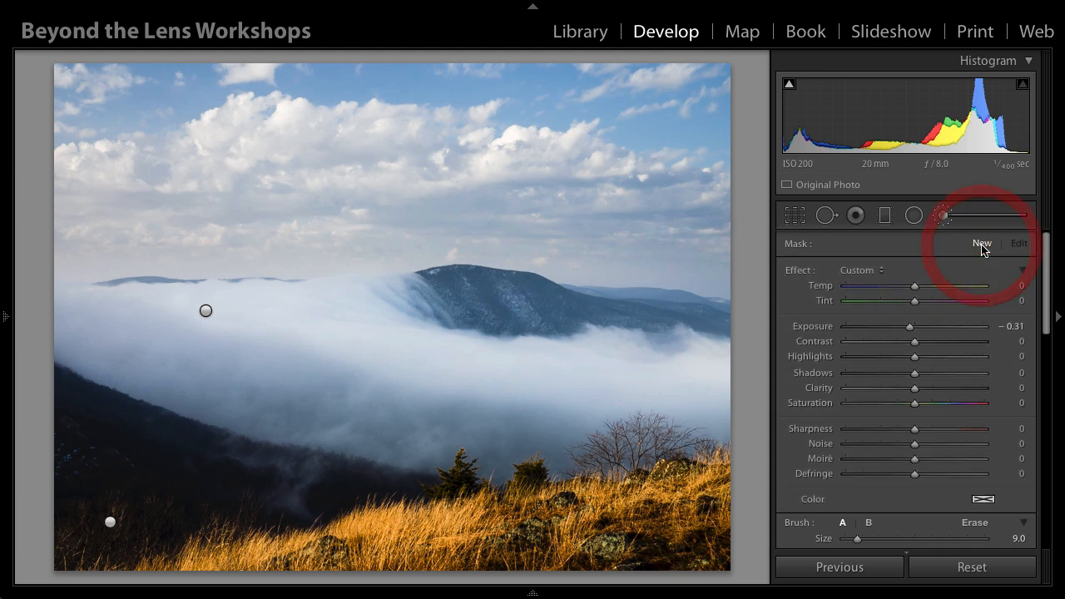
{"action": "left_click_drag", "start_coordinate": [912, 329], "coordinate": [906, 328]}
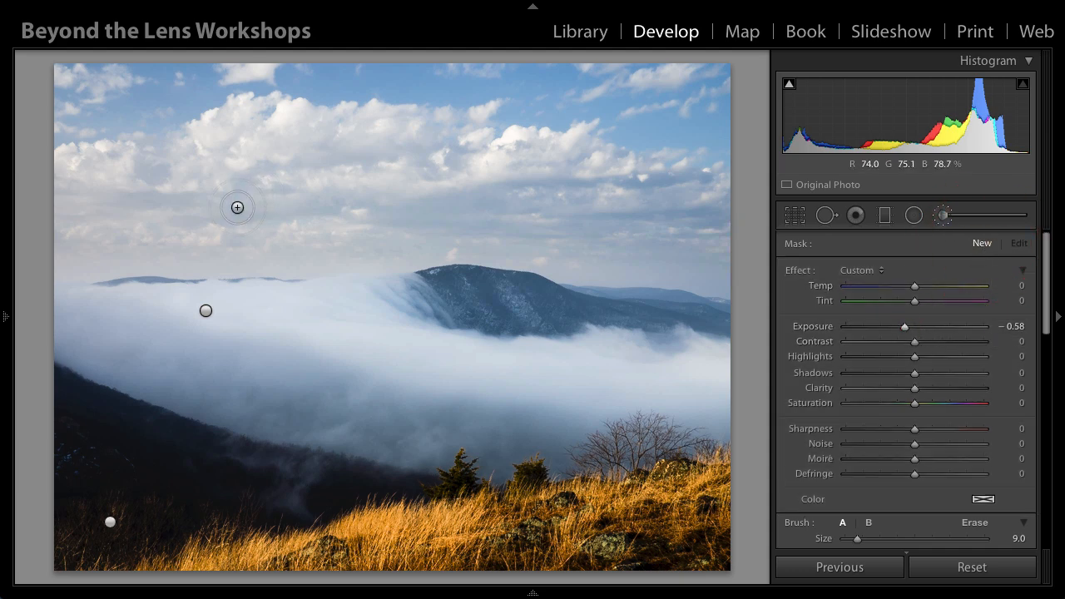
{"action": "left_click_drag", "start_coordinate": [74, 215], "coordinate": [358, 215]}
{"action": "left_click_drag", "start_coordinate": [504, 215], "coordinate": [742, 224]}
Step: Reduce the brush Size to 6 and paint darker shadows into the folds of the upper clouds
{"action": "key", "text": "["}
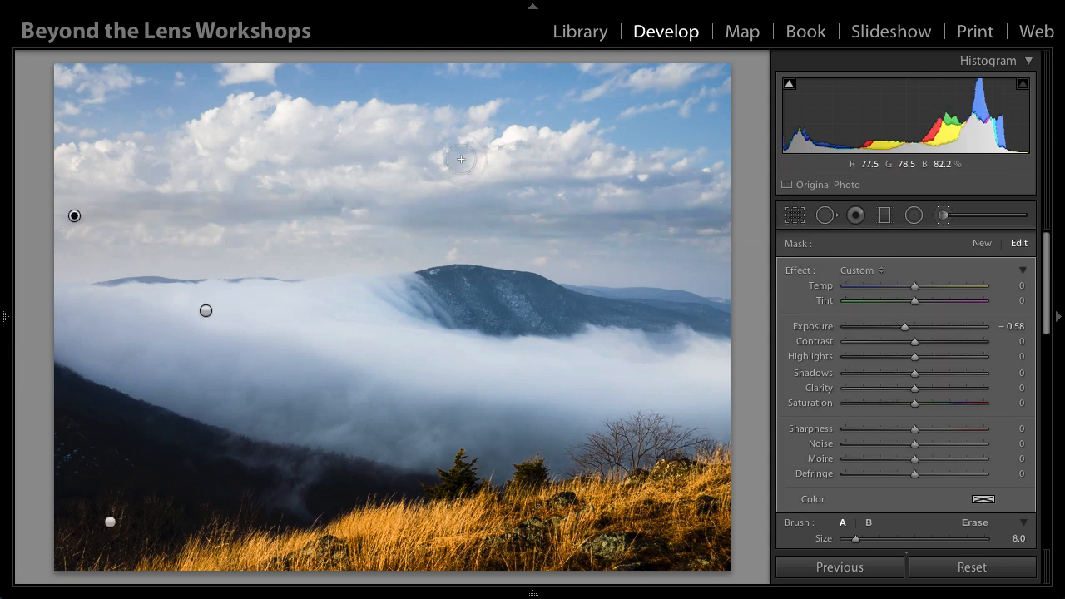
{"action": "key", "text": "["}
{"action": "key", "text": "["}
{"action": "mouse_move", "coordinate": [459, 151]}
{"action": "left_mouse_down"}
{"action": "mouse_move", "coordinate": [451, 161]}
{"action": "mouse_move", "coordinate": [408, 157]}
{"action": "mouse_move", "coordinate": [472, 149]}
{"action": "left_mouse_up"}
{"action": "left_click_drag", "start_coordinate": [349, 170], "coordinate": [252, 184]}
{"action": "left_click_drag", "start_coordinate": [147, 163], "coordinate": [732, 191]}
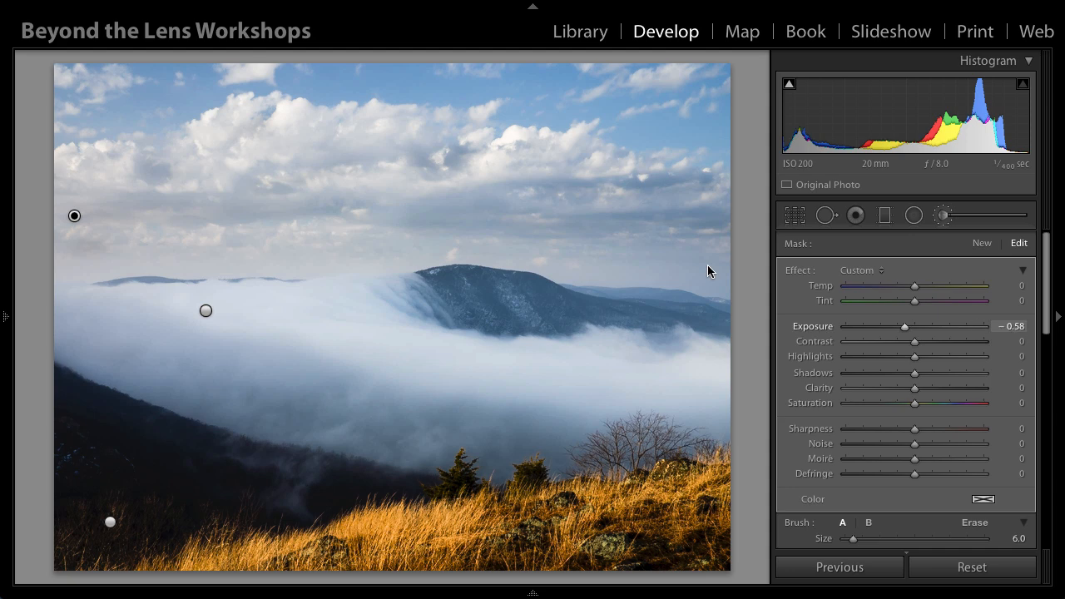
Step: Soften the cloud burn by setting the brush mask's Exposure to -0.38
{"action": "left_click", "coordinate": [1011, 326]}
{"action": "key", "text": "Up"}
{"action": "key", "text": "Up"}
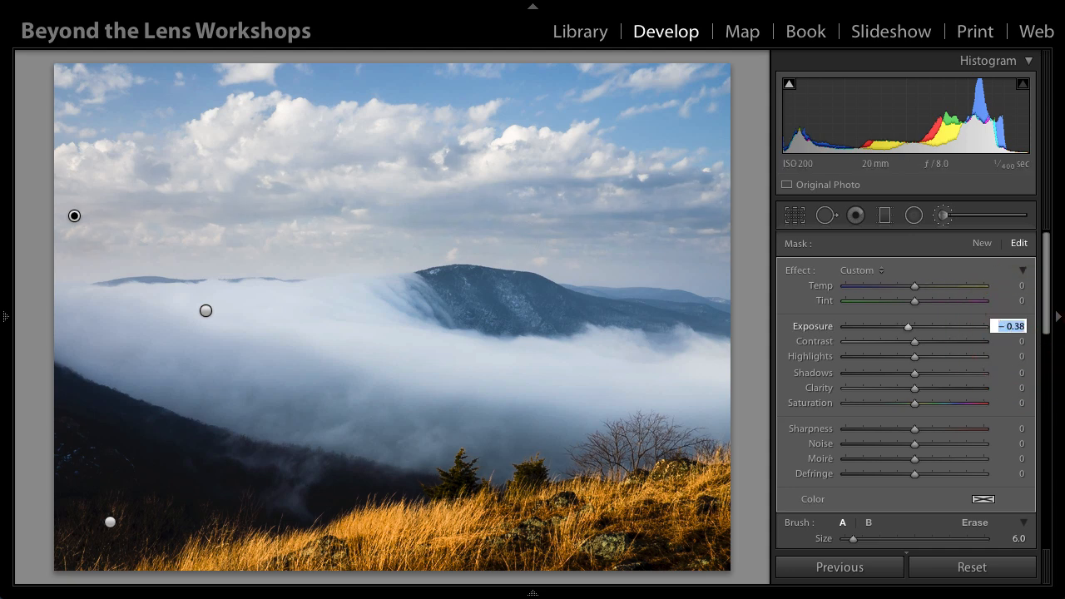
{"action": "key", "text": "Return"}
Step: Compare the photo with and without the brush adjustments, leaving them enabled
{"action": "scroll", "coordinate": [943, 355], "scroll_direction": "down", "scroll_amount": 2}
{"action": "scroll", "coordinate": [942, 355], "scroll_direction": "down", "scroll_amount": 3}
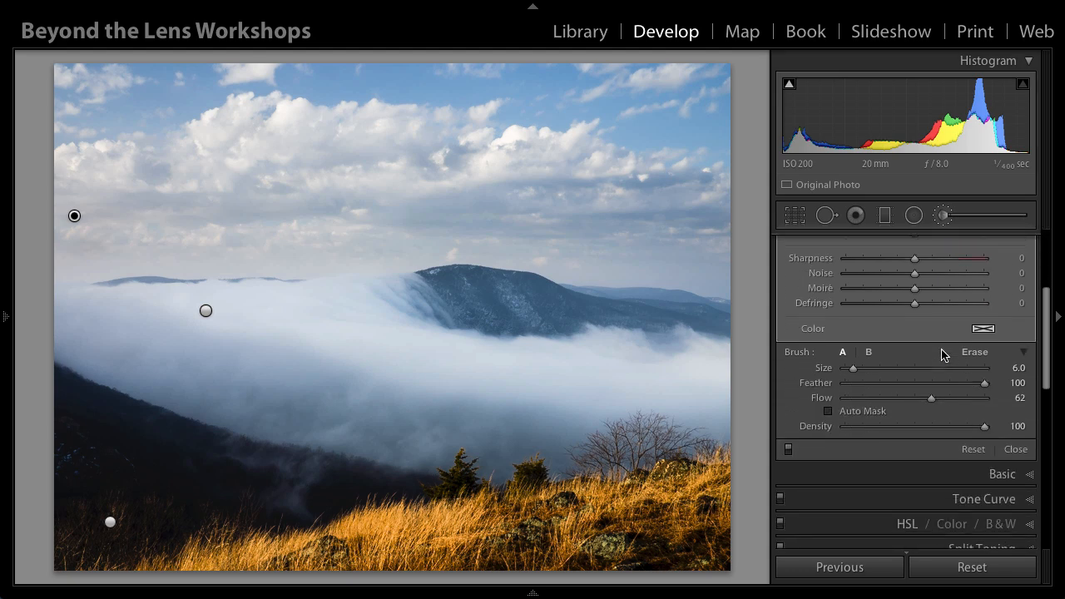
{"action": "left_click", "coordinate": [787, 445]}
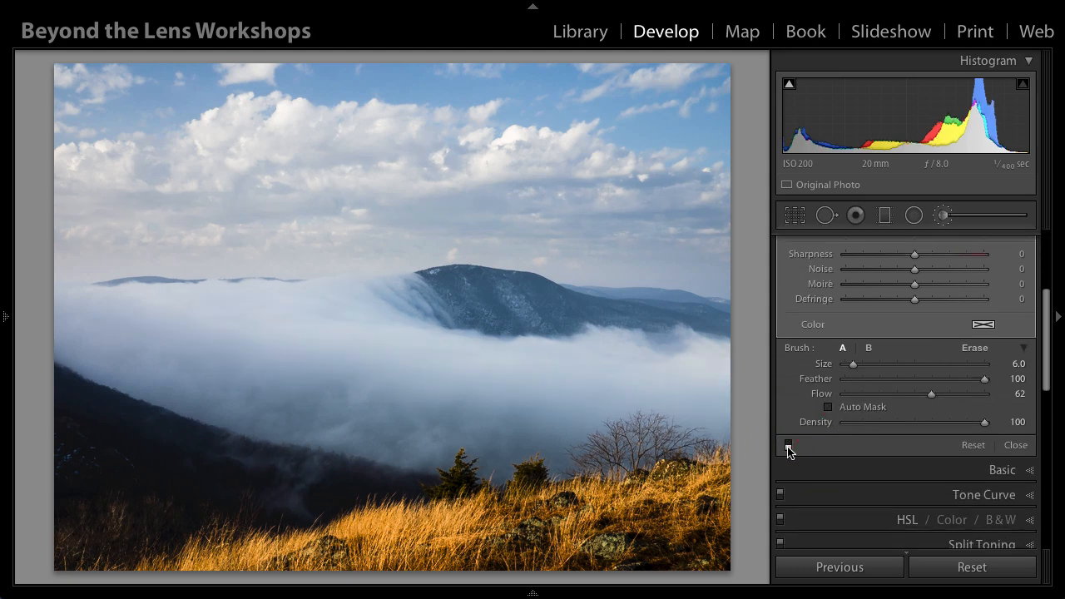
{"action": "left_click", "coordinate": [787, 445]}
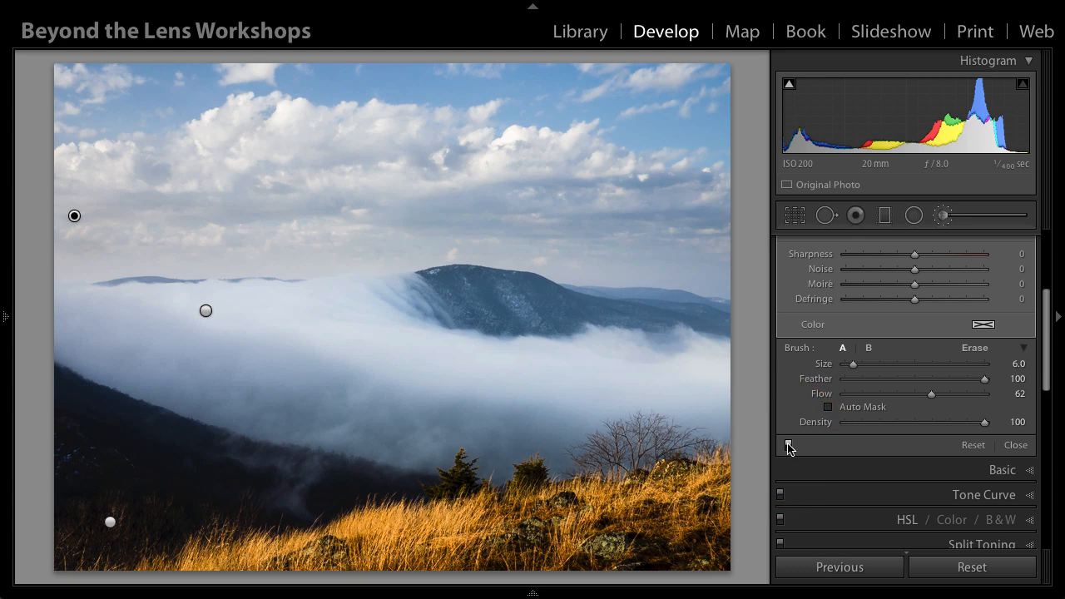
{"action": "left_click", "coordinate": [787, 445]}
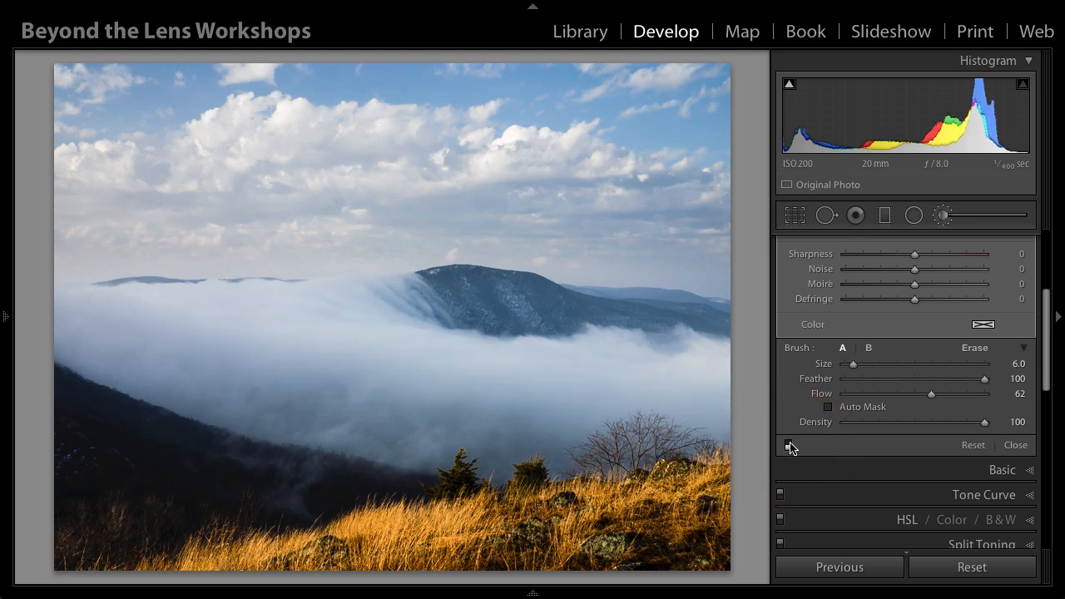
{"action": "left_click", "coordinate": [788, 445]}
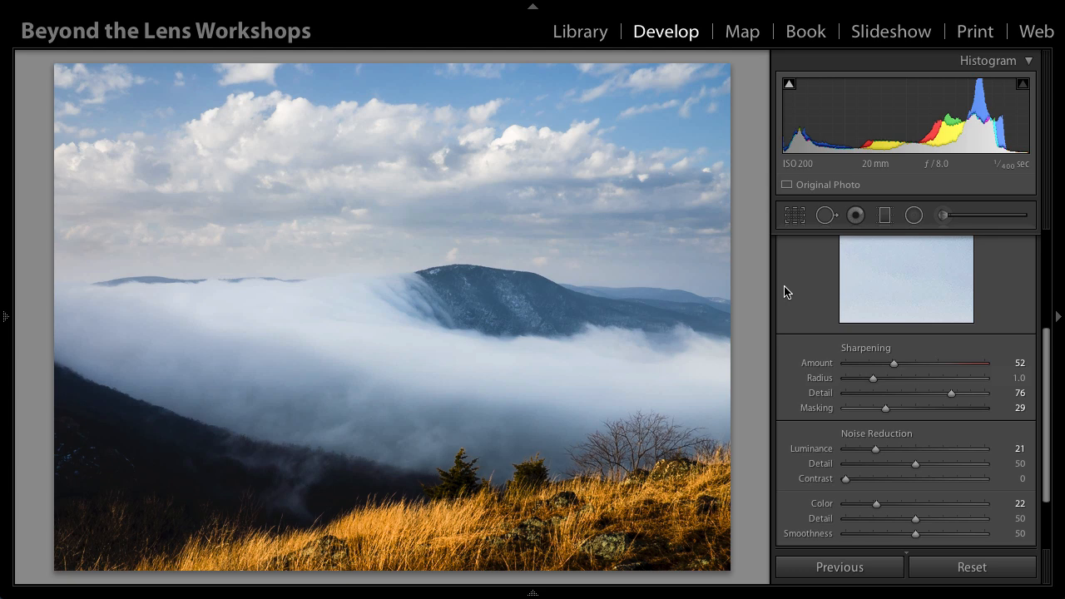
Step: Brighten the whole photo's brightest tones by setting the Basic Whites to +40
{"action": "scroll", "coordinate": [960, 257], "scroll_direction": "down", "scroll_amount": 1}
{"action": "scroll", "coordinate": [962, 263], "scroll_direction": "up", "scroll_amount": 5}
{"action": "left_click", "coordinate": [1029, 241]}
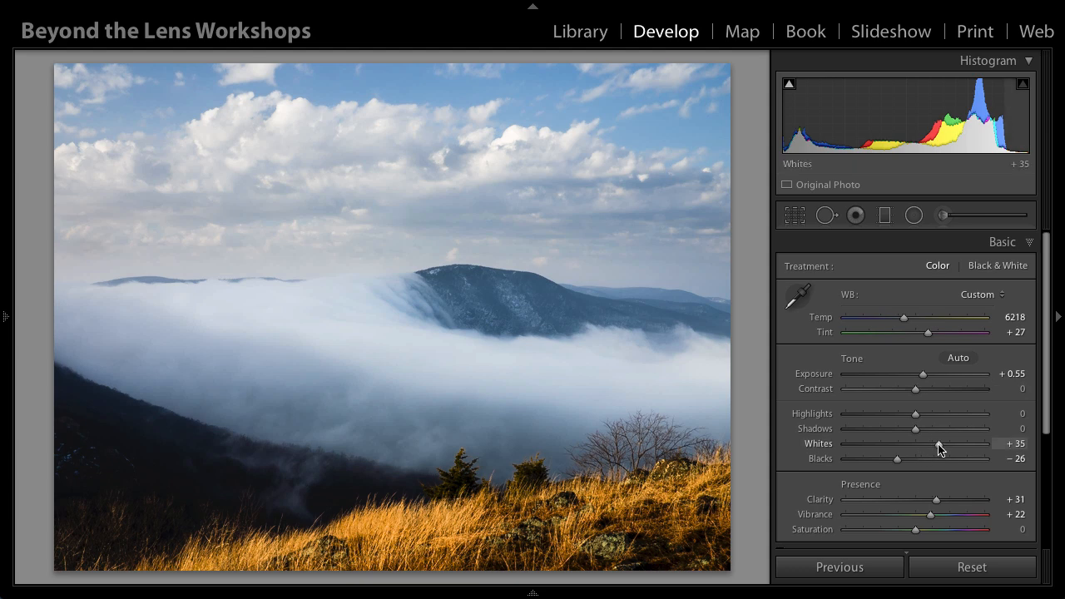
{"action": "left_click_drag", "start_coordinate": [938, 444], "coordinate": [941, 445]}
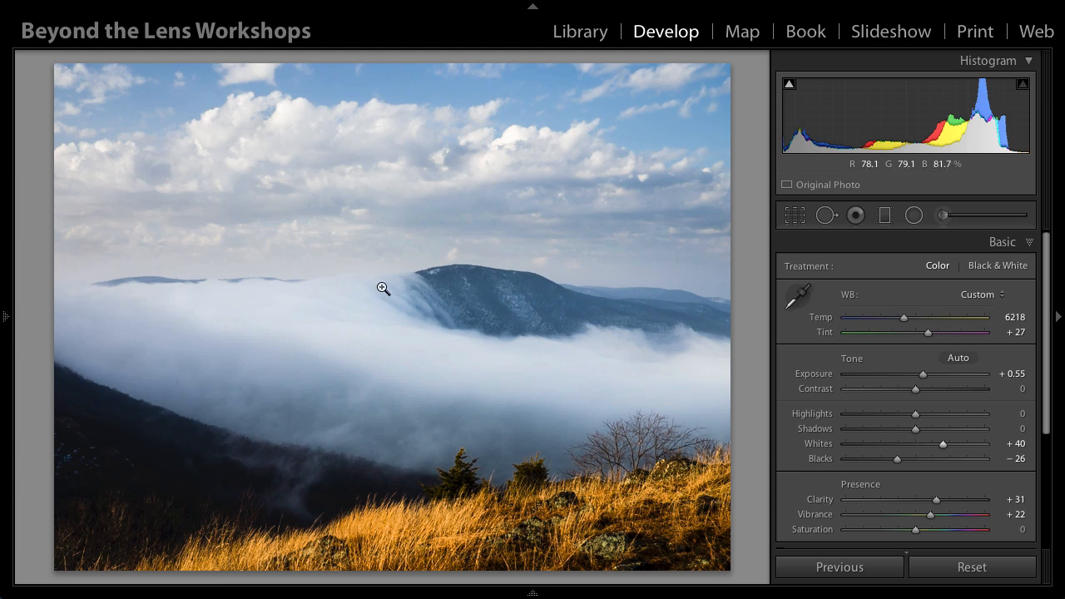